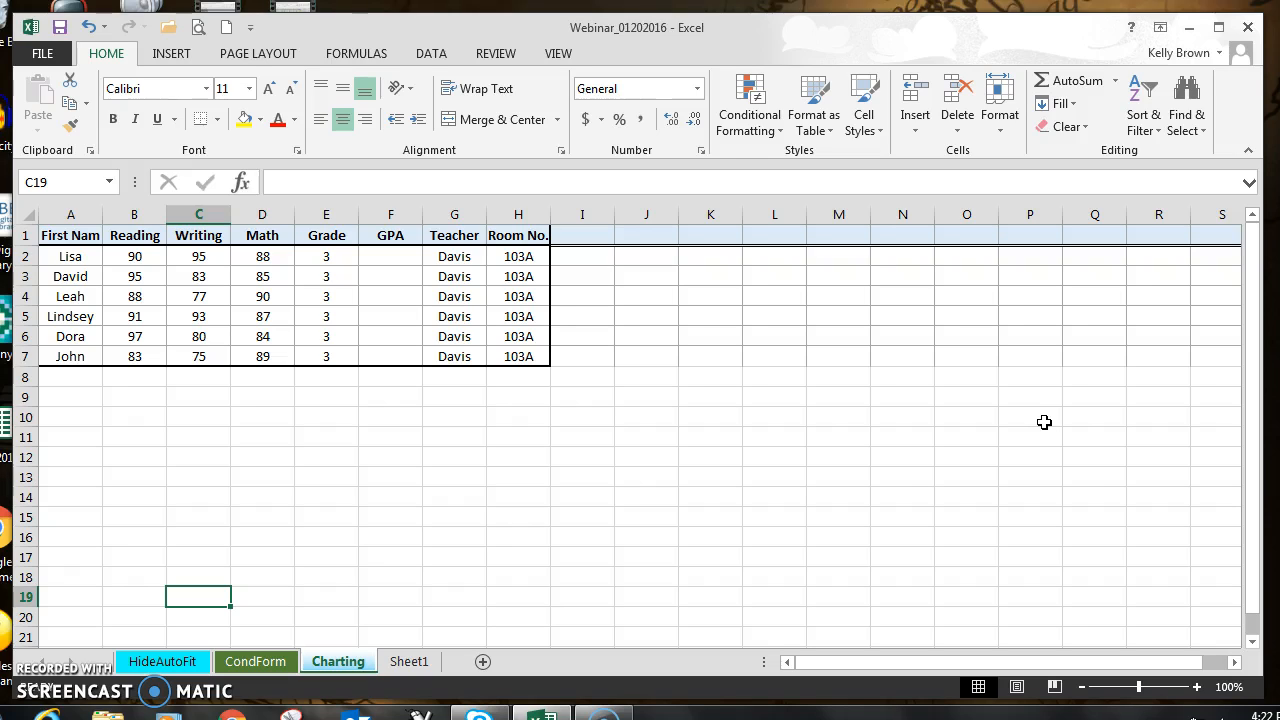
pyautogui.moveTo(537, 357); pyautogui.dragTo(63, 209)
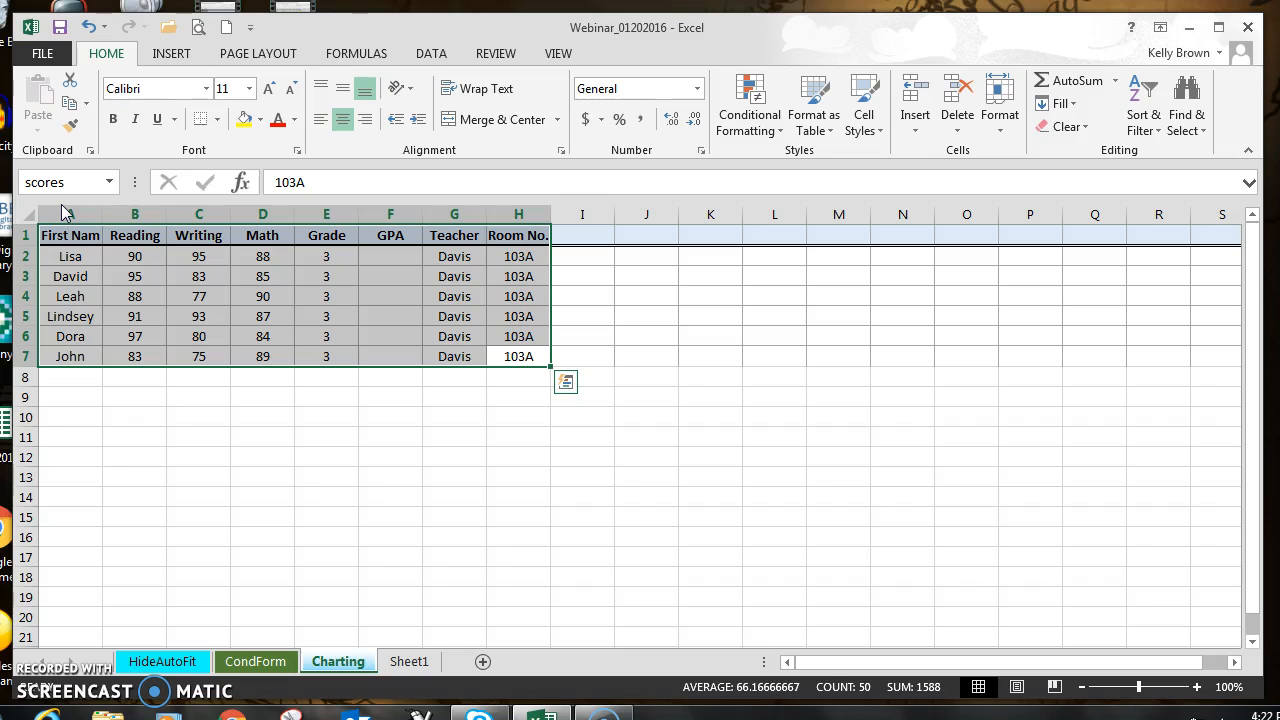
pyautogui.click(512, 356)
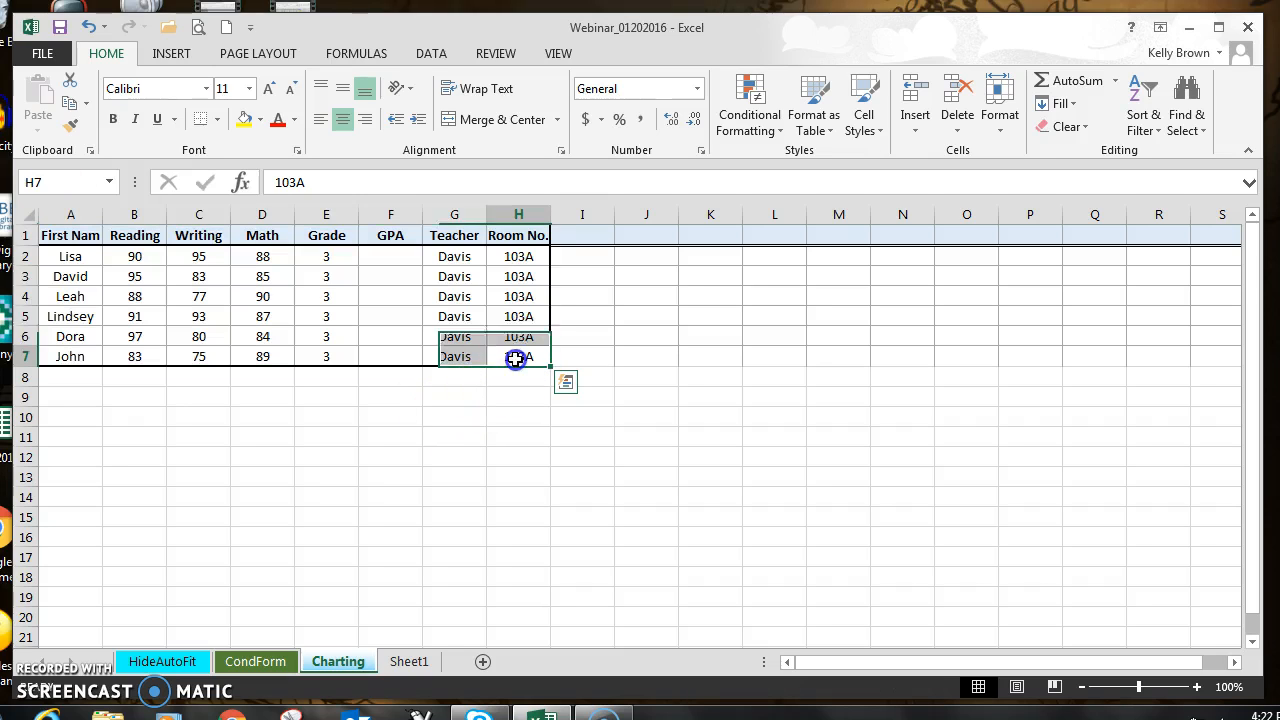
pyautogui.moveTo(512, 336); pyautogui.dragTo(515, 257)
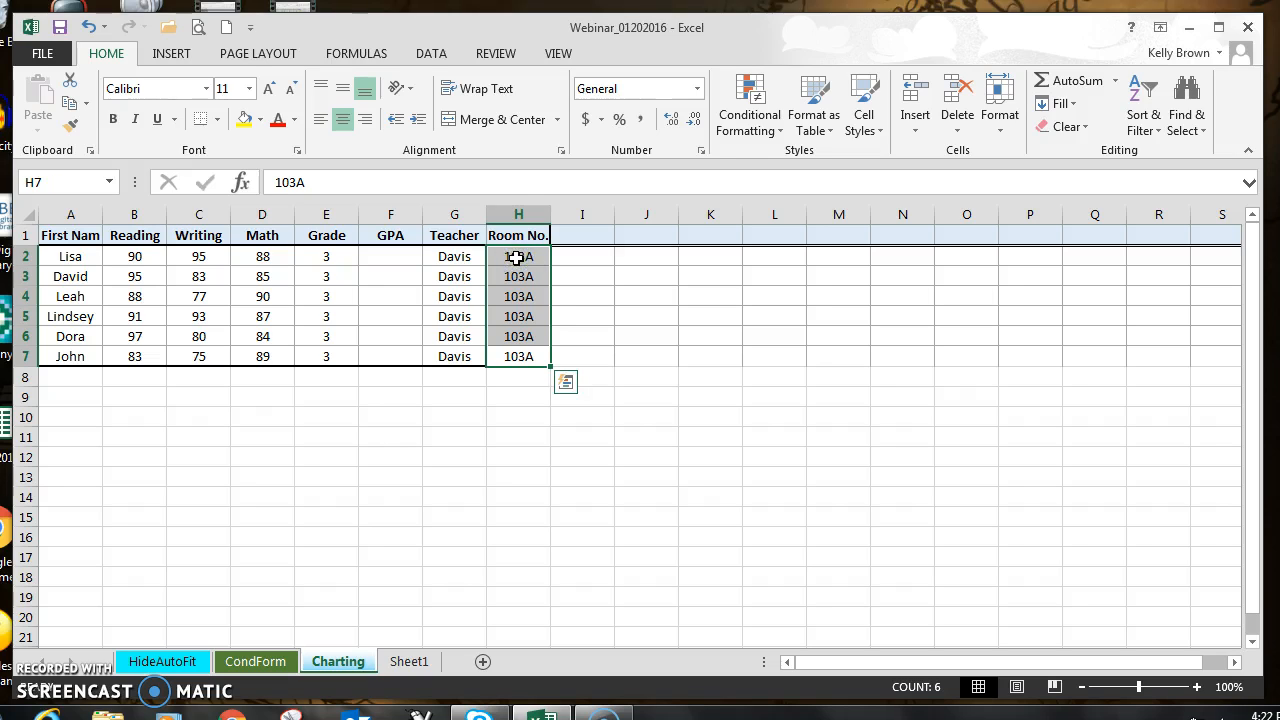
pyautogui.moveTo(450, 357); pyautogui.dragTo(459, 256)
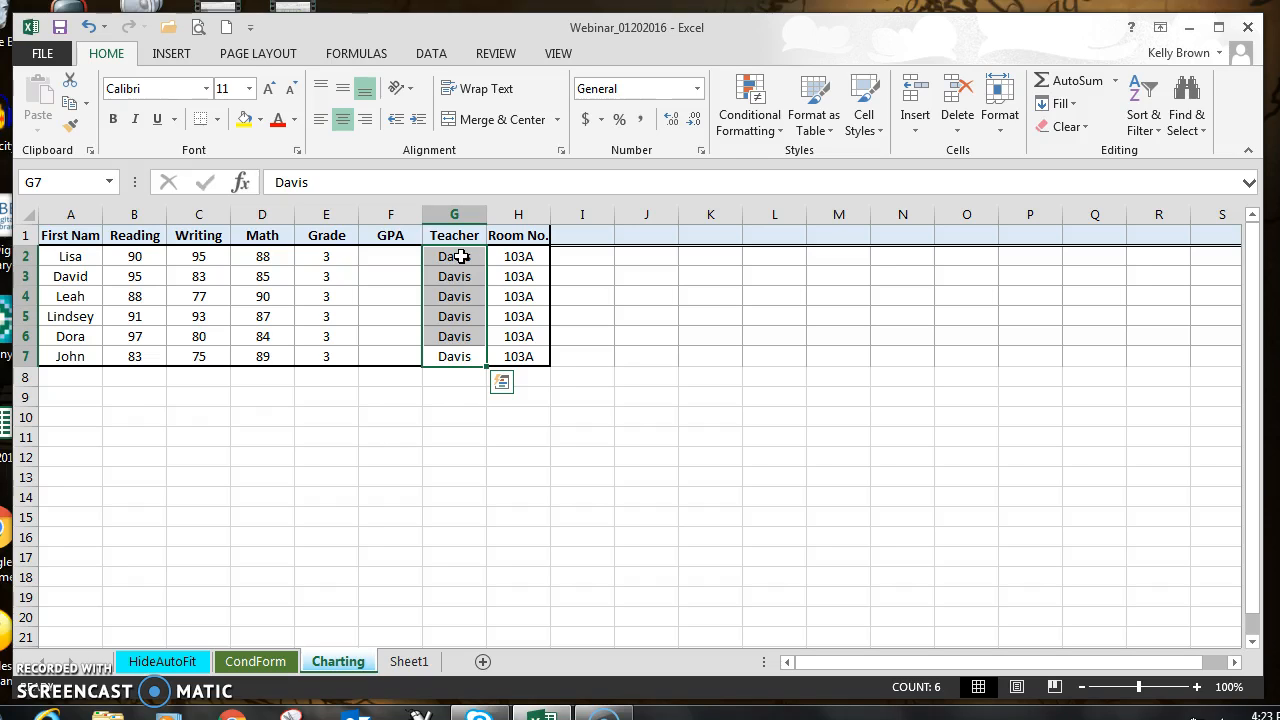
pyautogui.moveTo(408, 356); pyautogui.dragTo(397, 257)
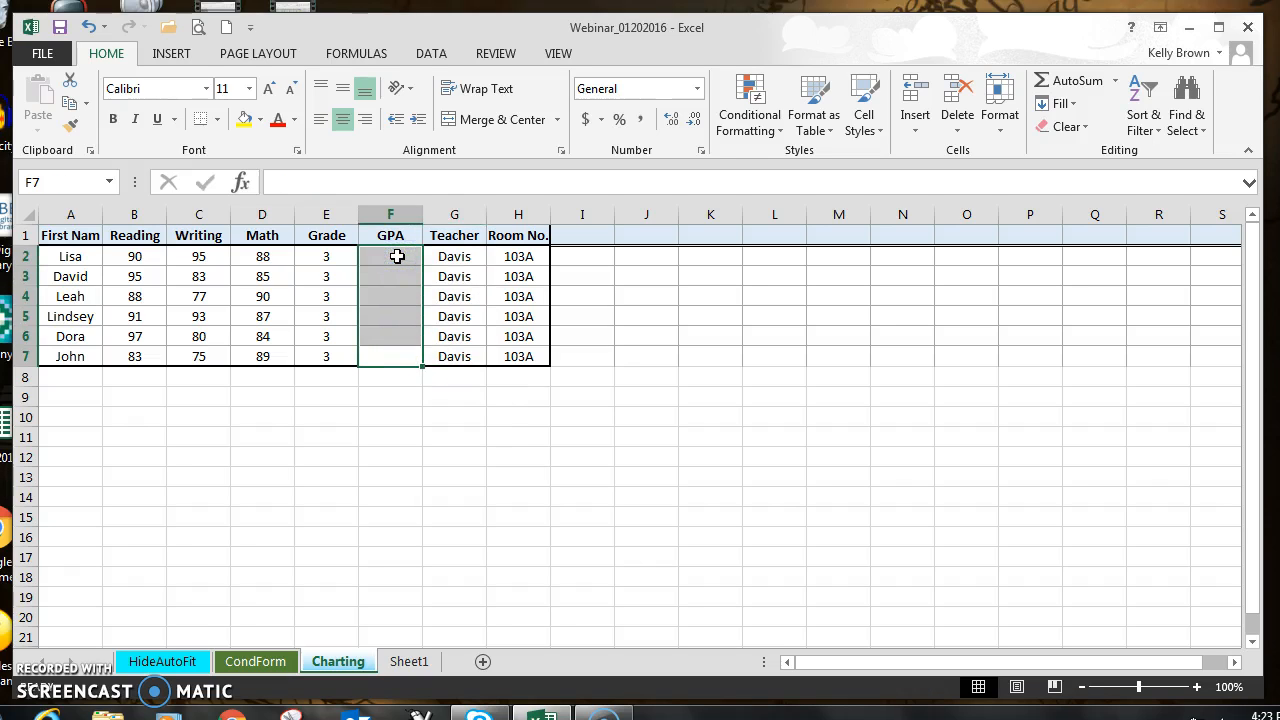
pyautogui.moveTo(340, 358); pyautogui.dragTo(343, 256)
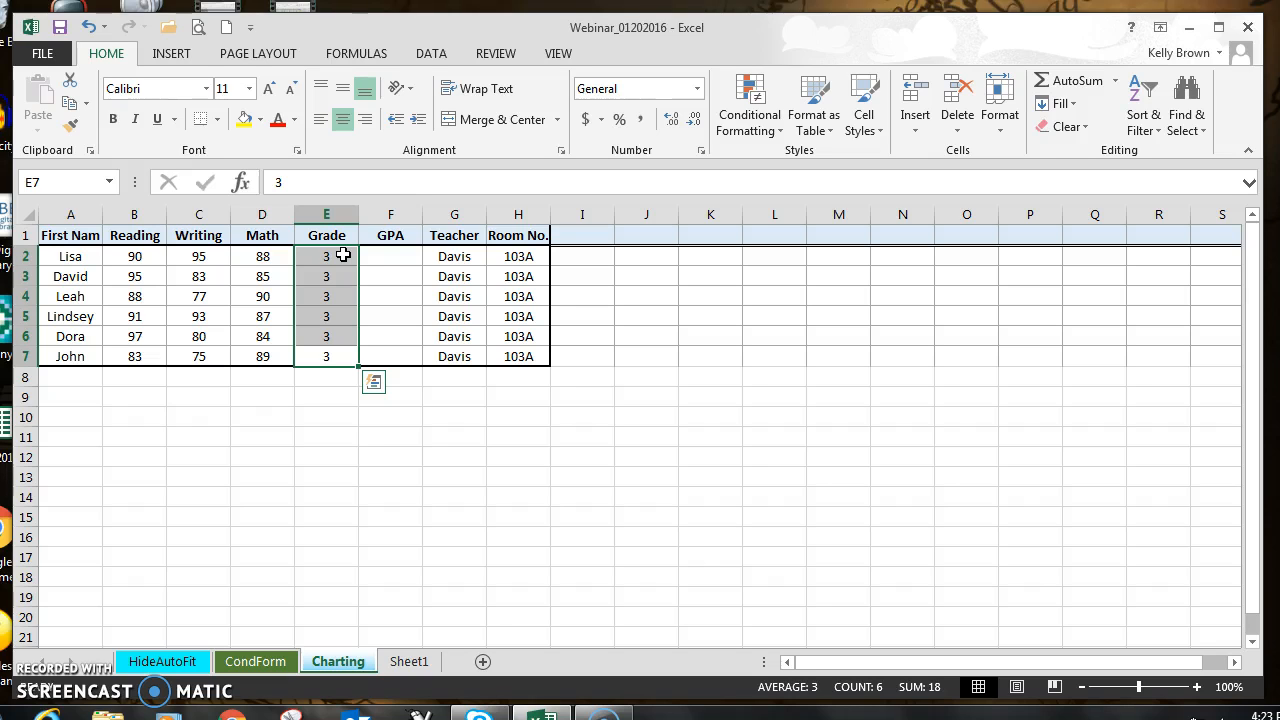
# Step: Insert the recommended Clustered Column chart for A1:D7, and place it beside the score table below row 1, starting around column I
pyautogui.moveTo(267, 358); pyautogui.dragTo(70, 223)
pyautogui.click(263, 416)
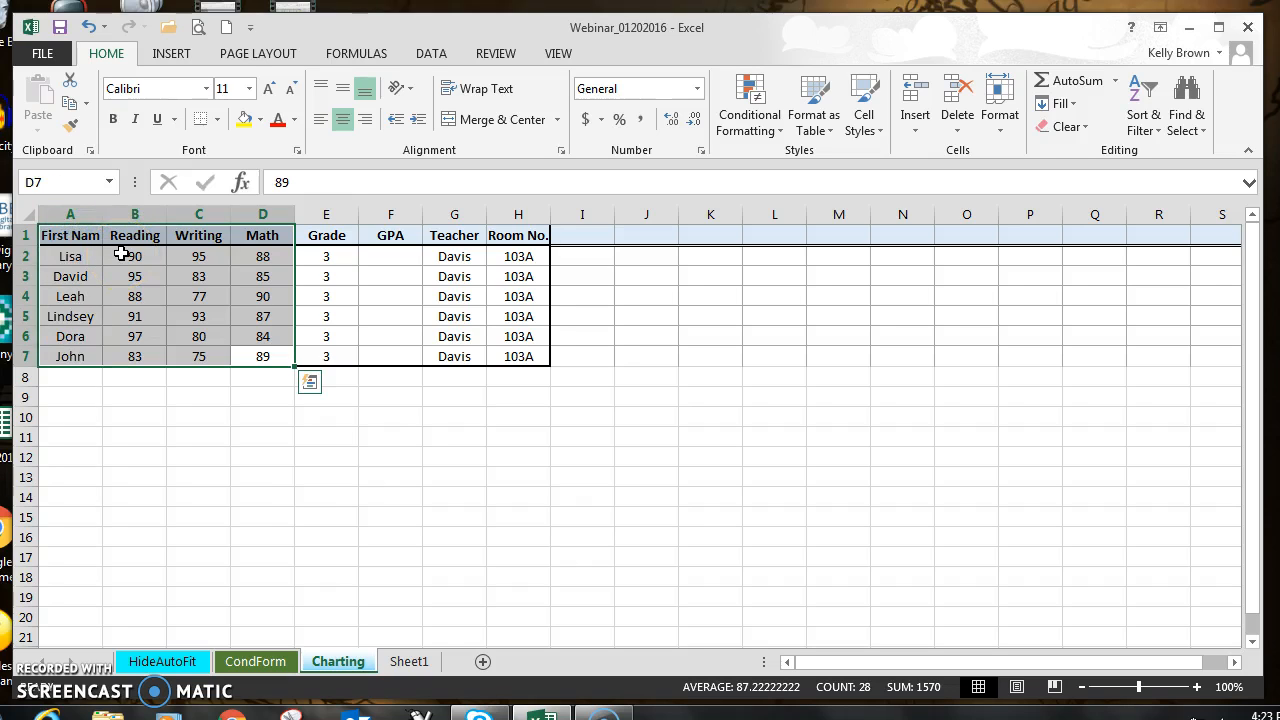
pyautogui.click(167, 54)
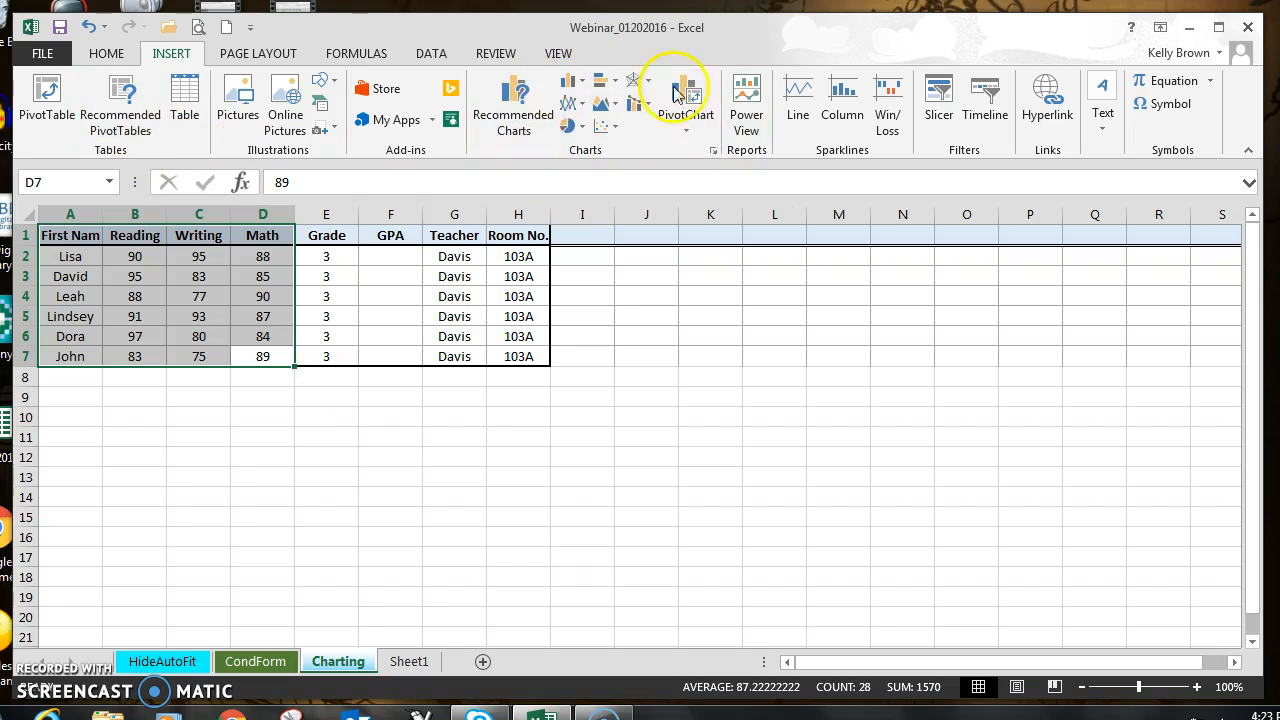
pyautogui.click(516, 110)
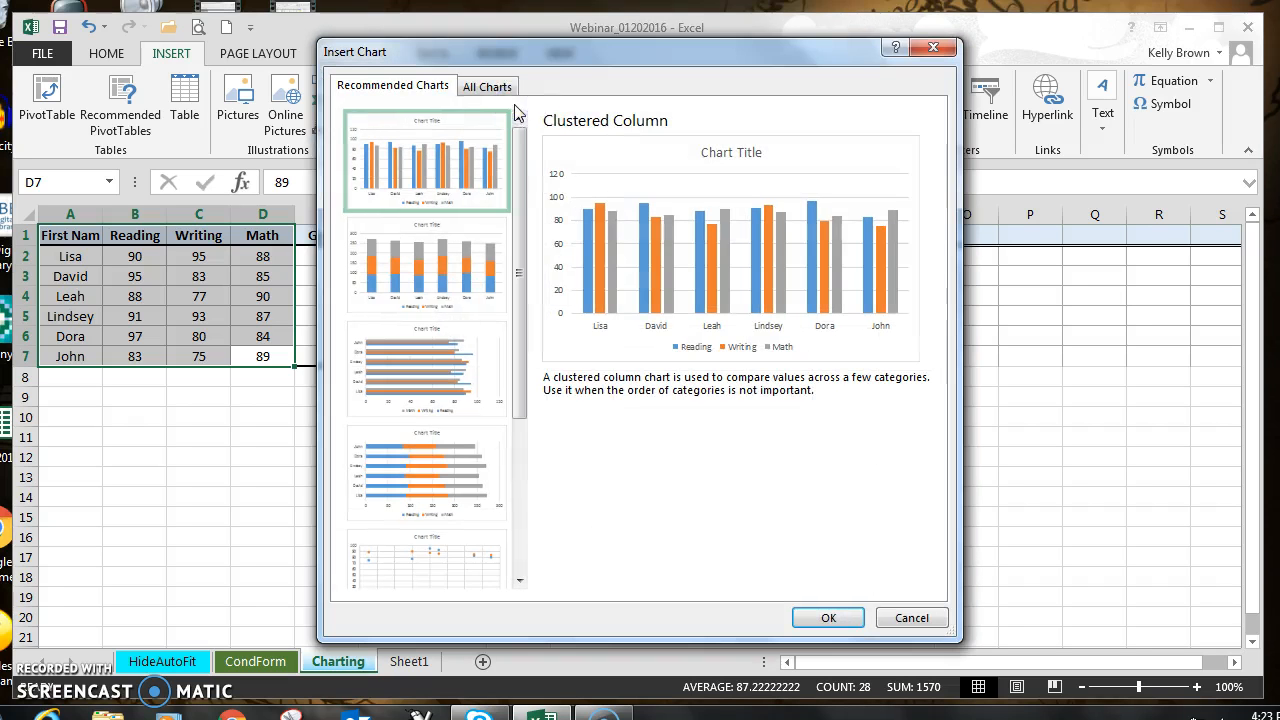
pyautogui.moveTo(595, 57); pyautogui.dragTo(727, 45)
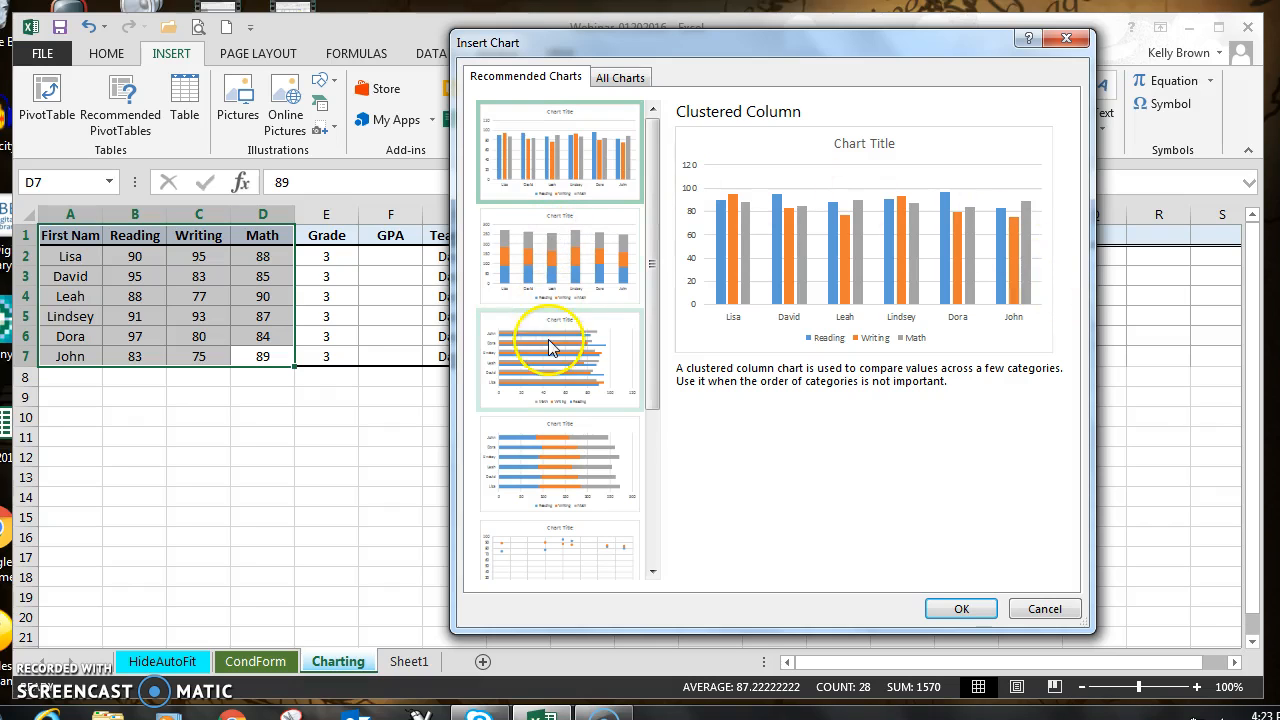
pyautogui.moveTo(653, 273); pyautogui.dragTo(617, 163)
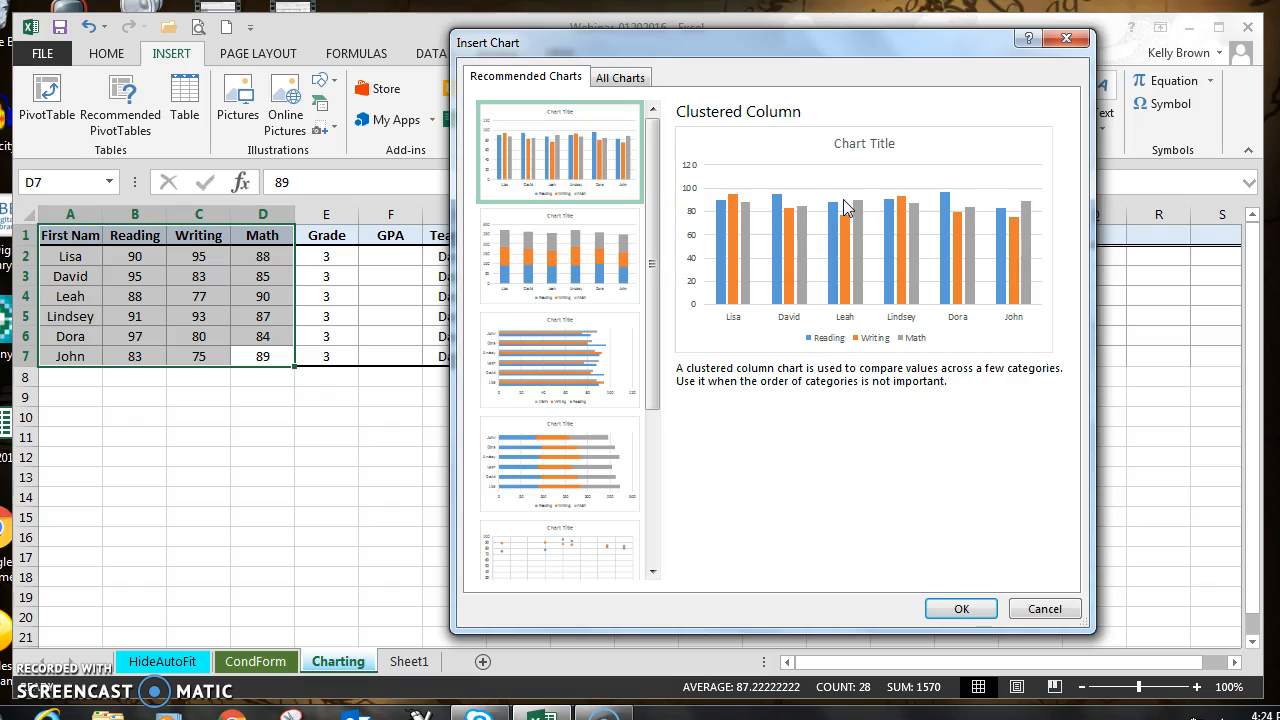
pyautogui.click(535, 152)
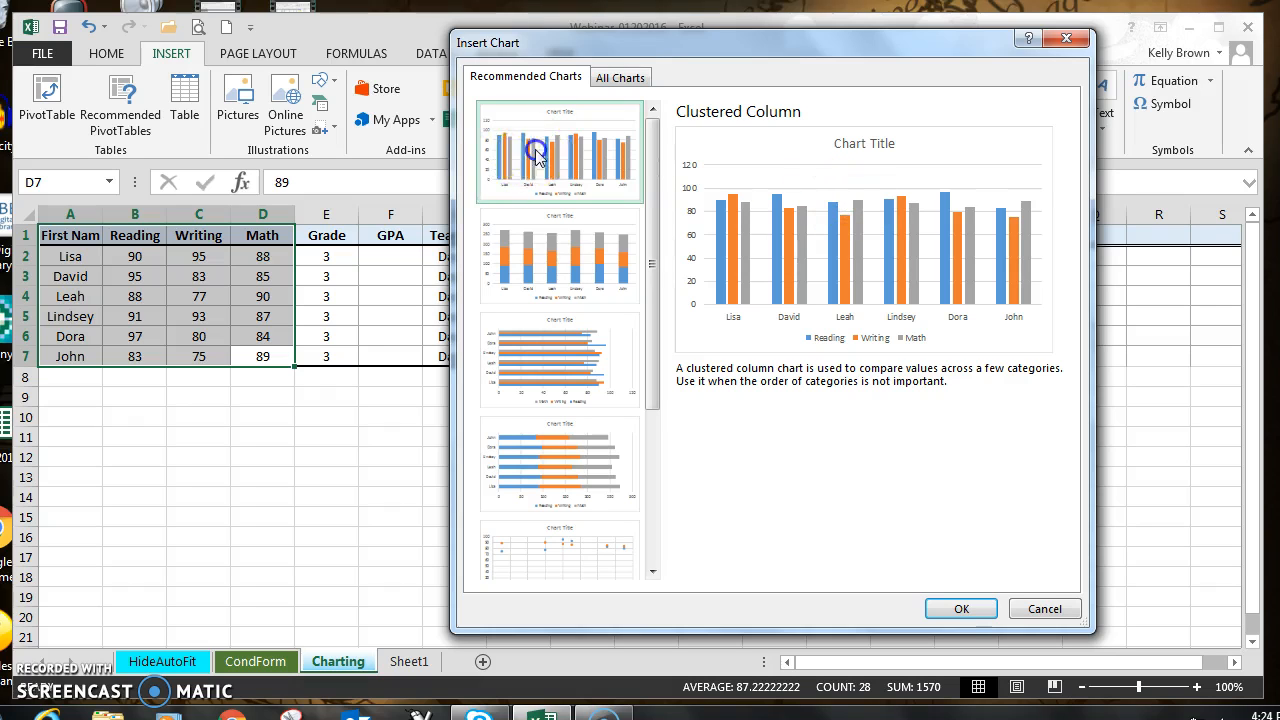
pyautogui.click(955, 609)
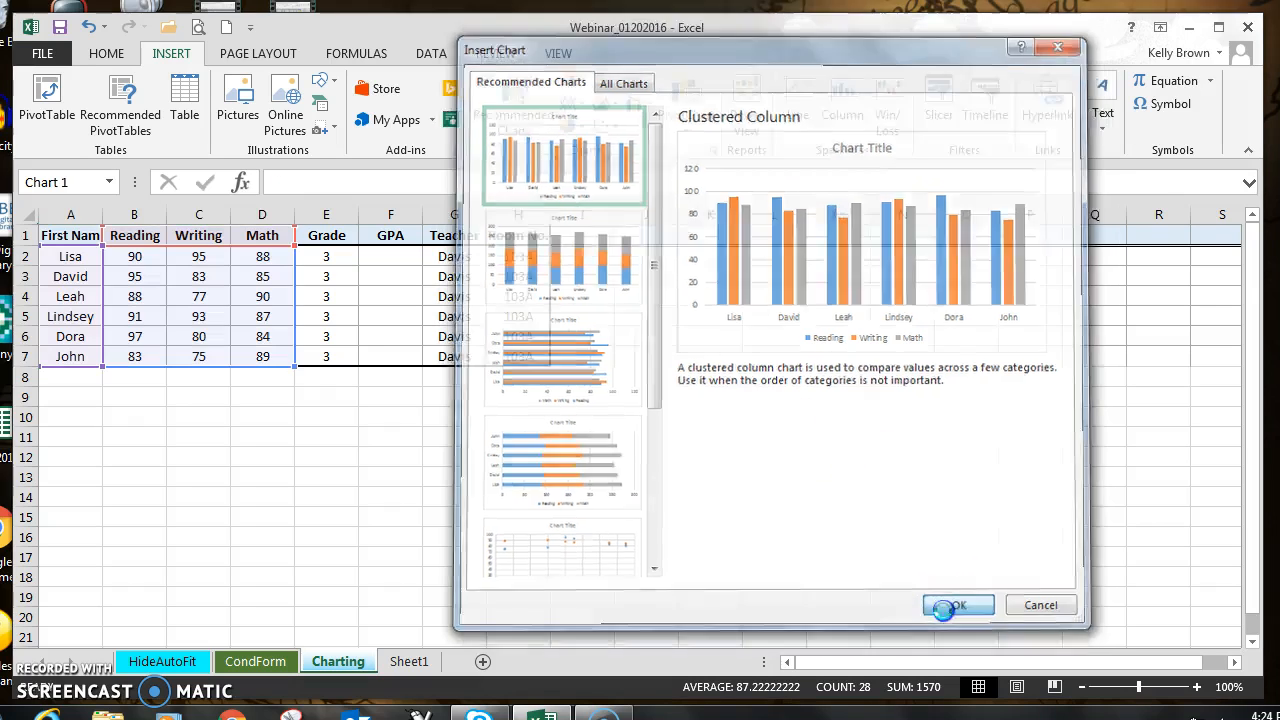
pyautogui.moveTo(746, 332)
pyautogui.mouseDown()
pyautogui.moveTo(794, 294)
pyautogui.moveTo(930, 285)
pyautogui.mouseUp()
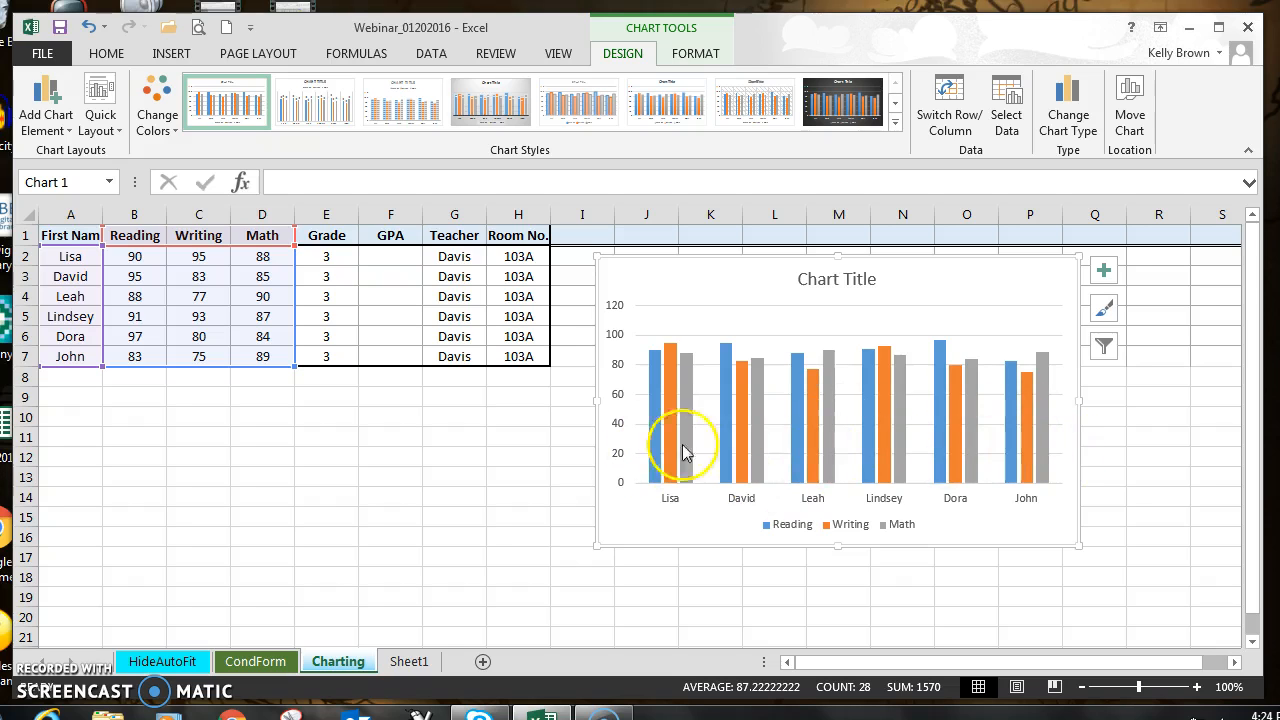
# Step: Switch the chart's rows and columns so Reading, Writing and Math become the categories and the students become the series
pyautogui.moveTo(1039, 376)
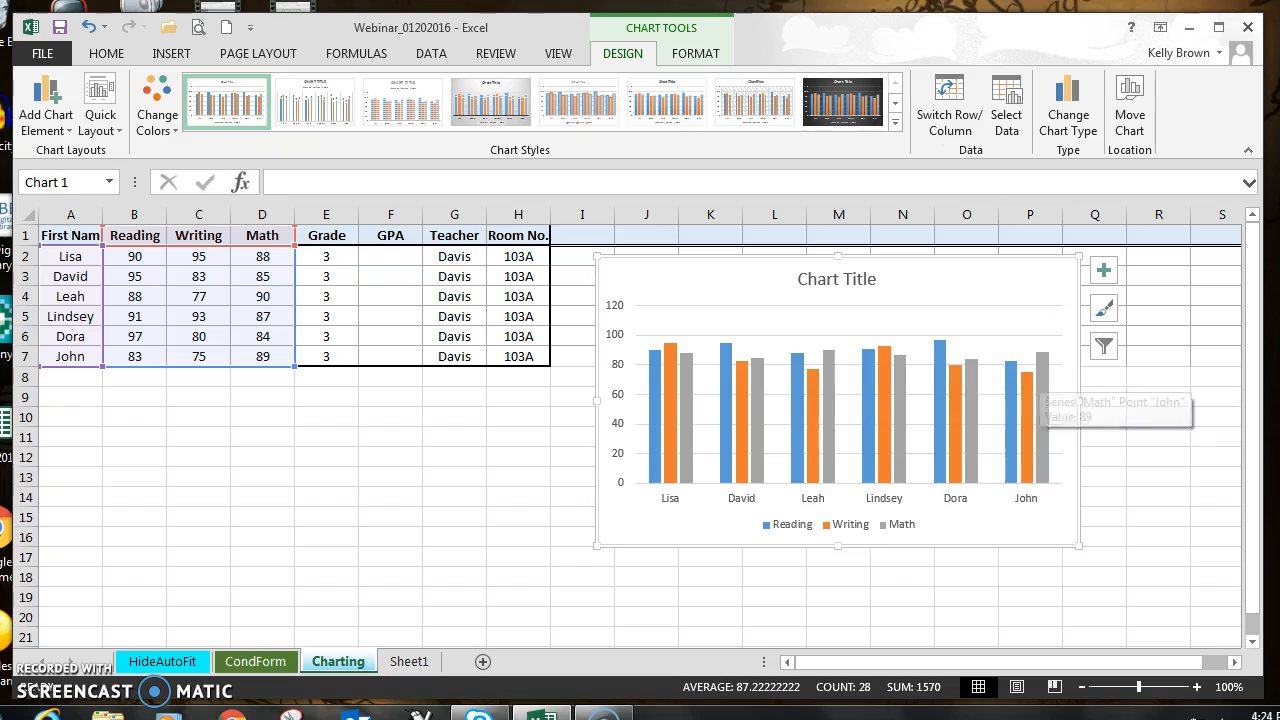
pyautogui.click(945, 117)
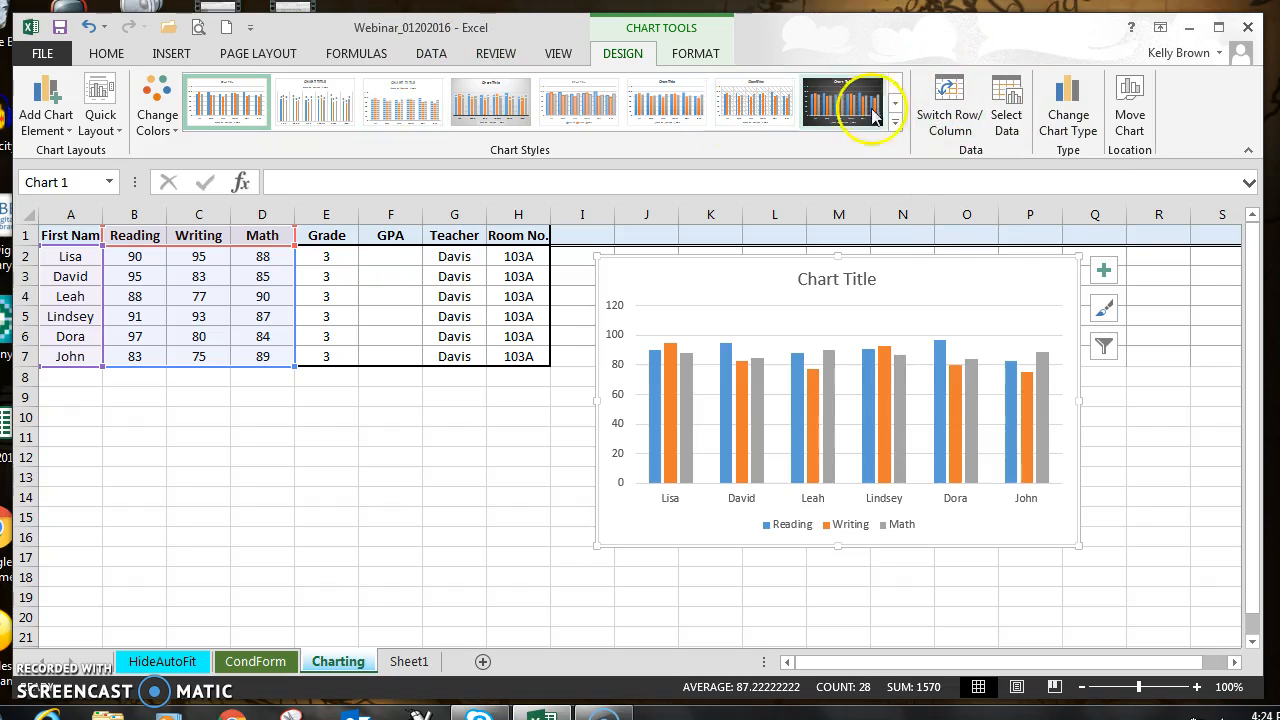
pyautogui.click(948, 100)
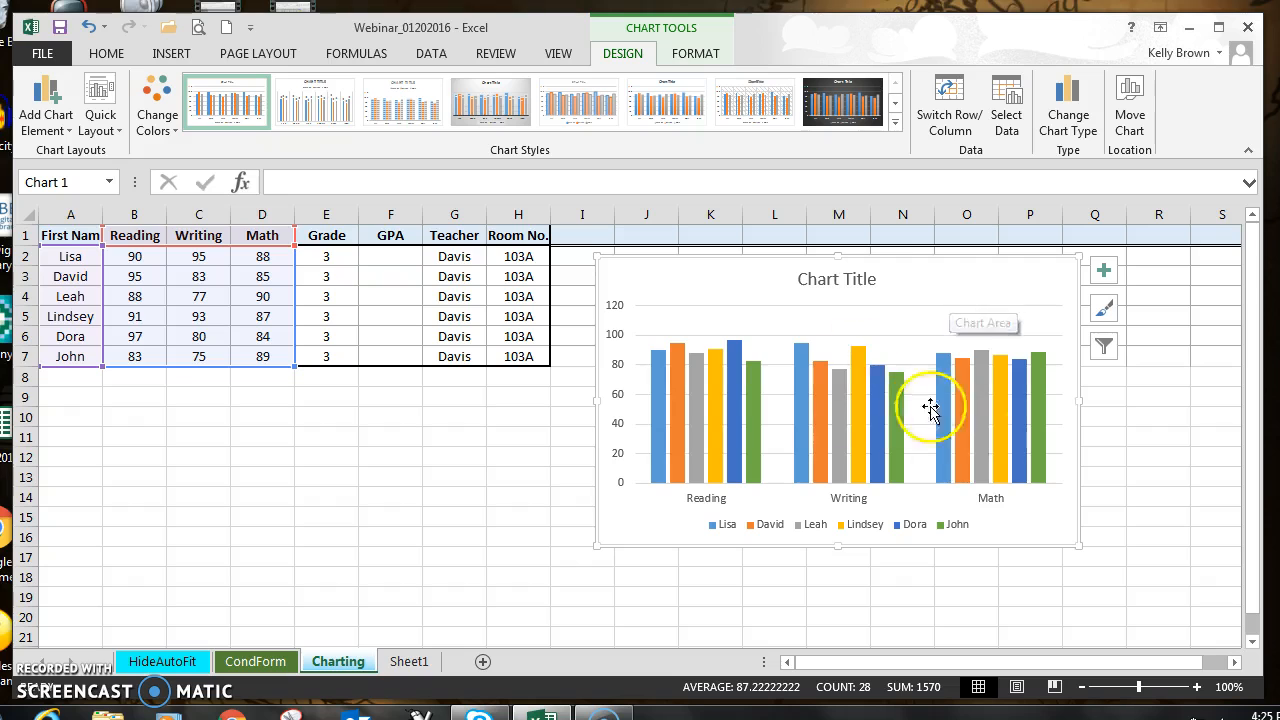
pyautogui.moveTo(886, 409)
pyautogui.moveTo(943, 309)
pyautogui.mouseDown()
pyautogui.moveTo(942, 341)
pyautogui.moveTo(940, 311)
pyautogui.mouseUp()
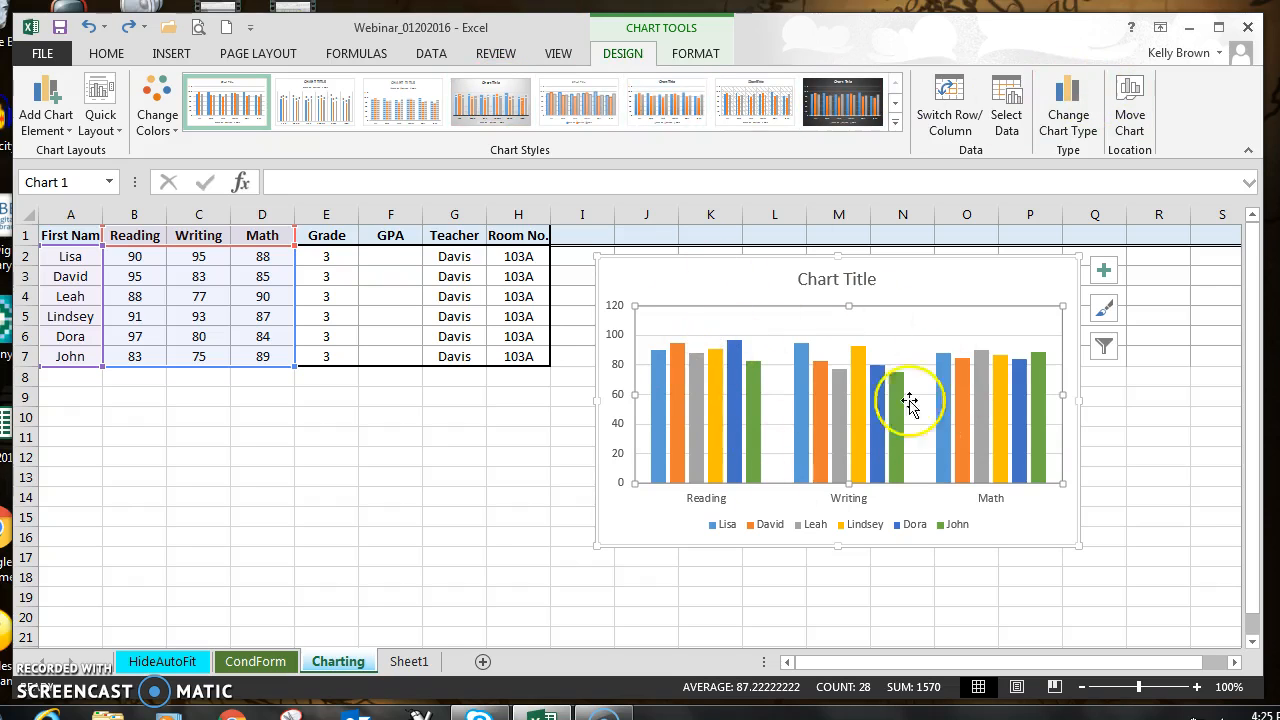
# Step: Examine how the students' columns compare within Reading, Writing and Math in the chart
pyautogui.click(247, 472)
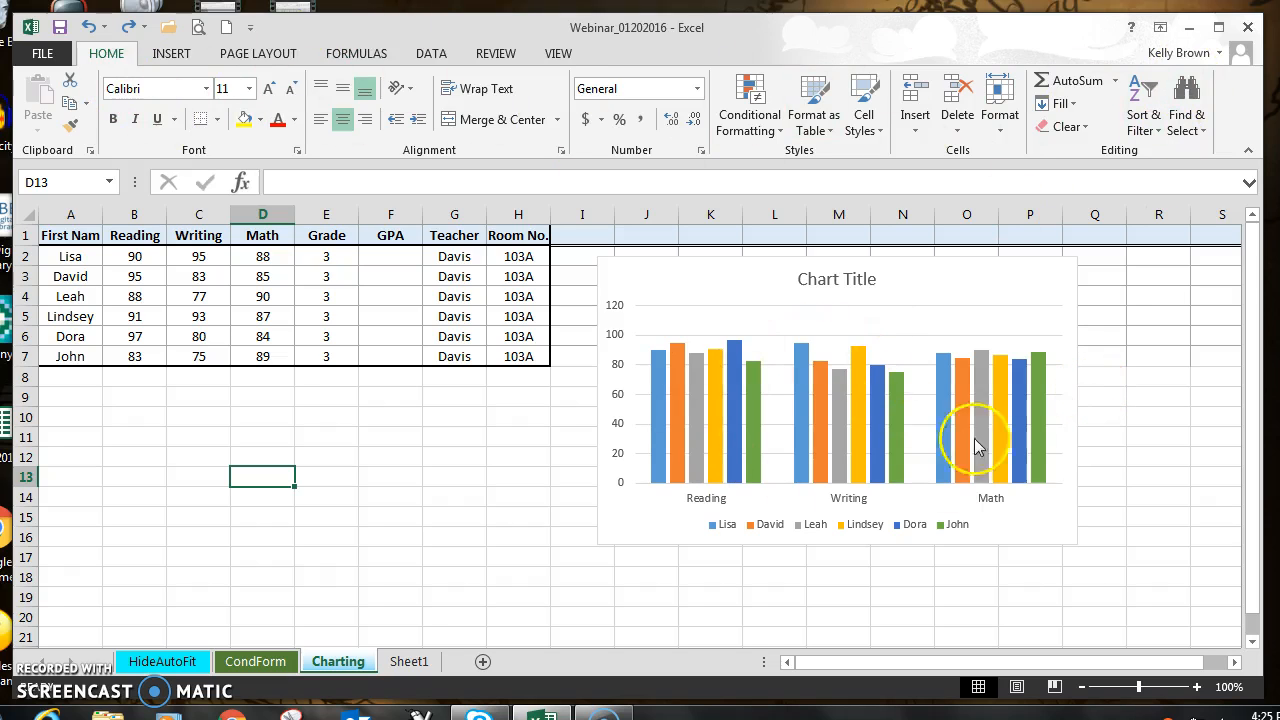
pyautogui.click(737, 420)
pyautogui.click(896, 420)
pyautogui.click(946, 416)
pyautogui.click(251, 458)
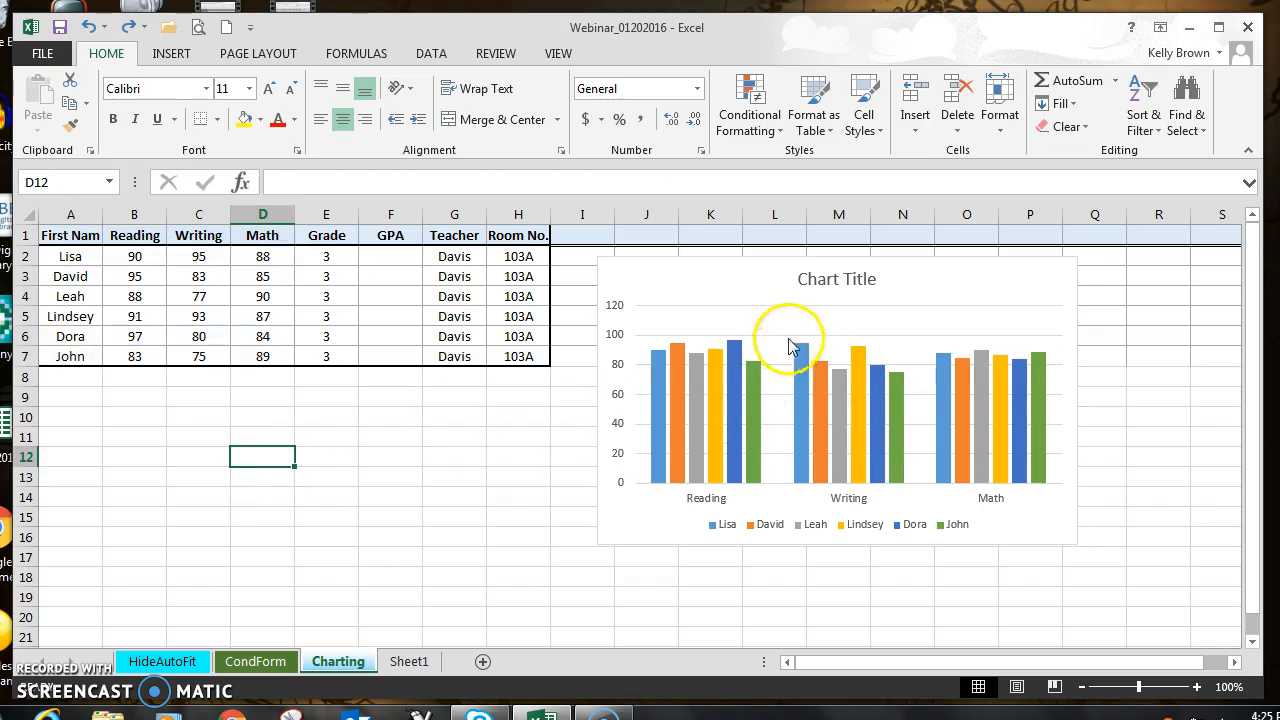
pyautogui.click(815, 322)
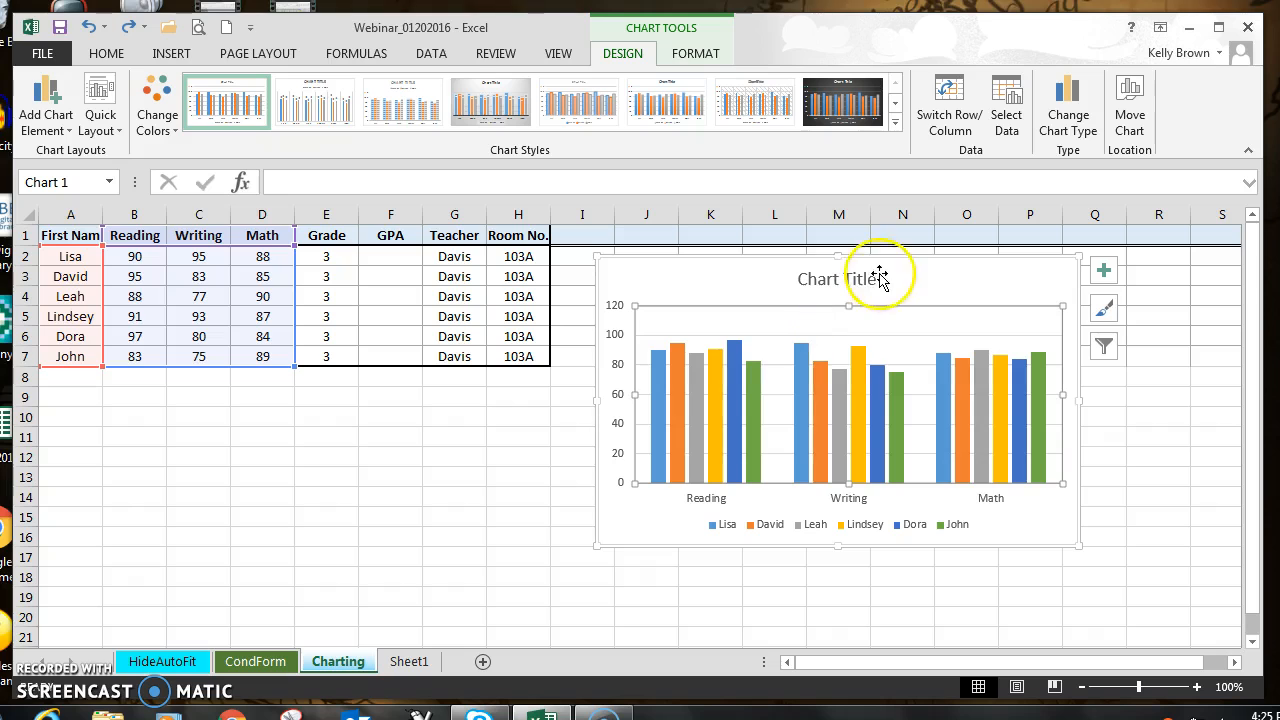
pyautogui.click(893, 382)
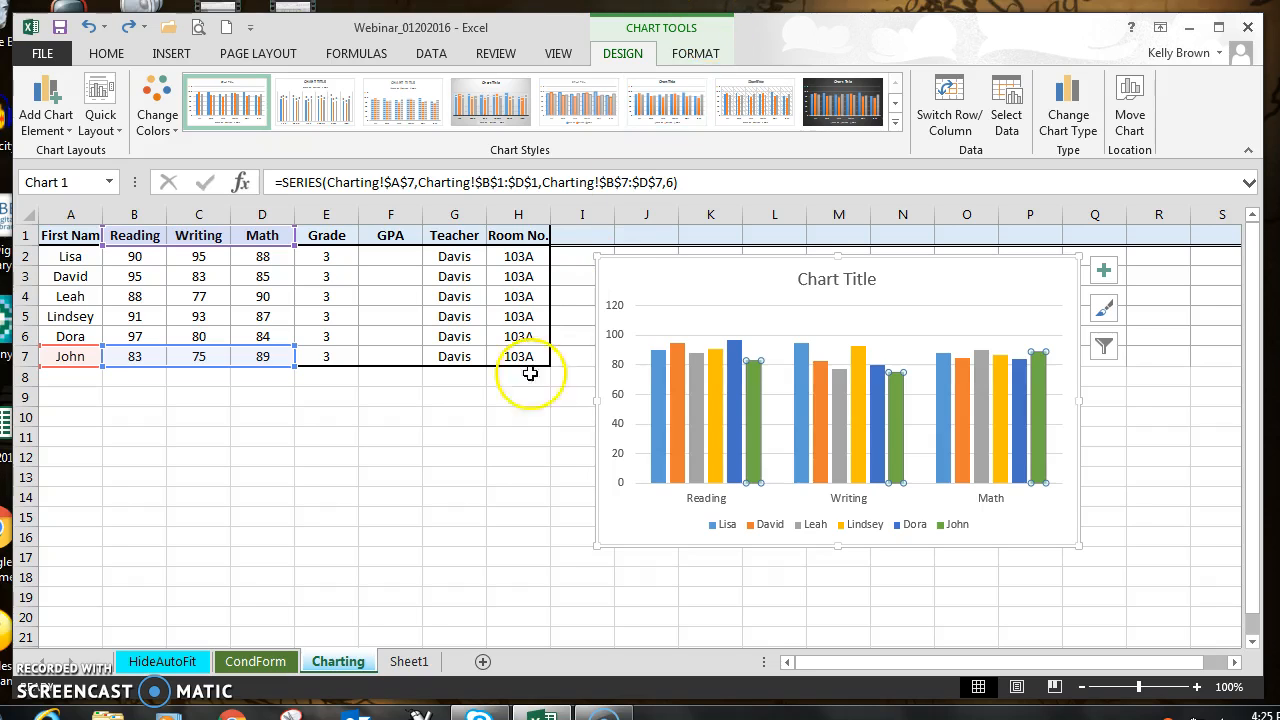
pyautogui.click(274, 432)
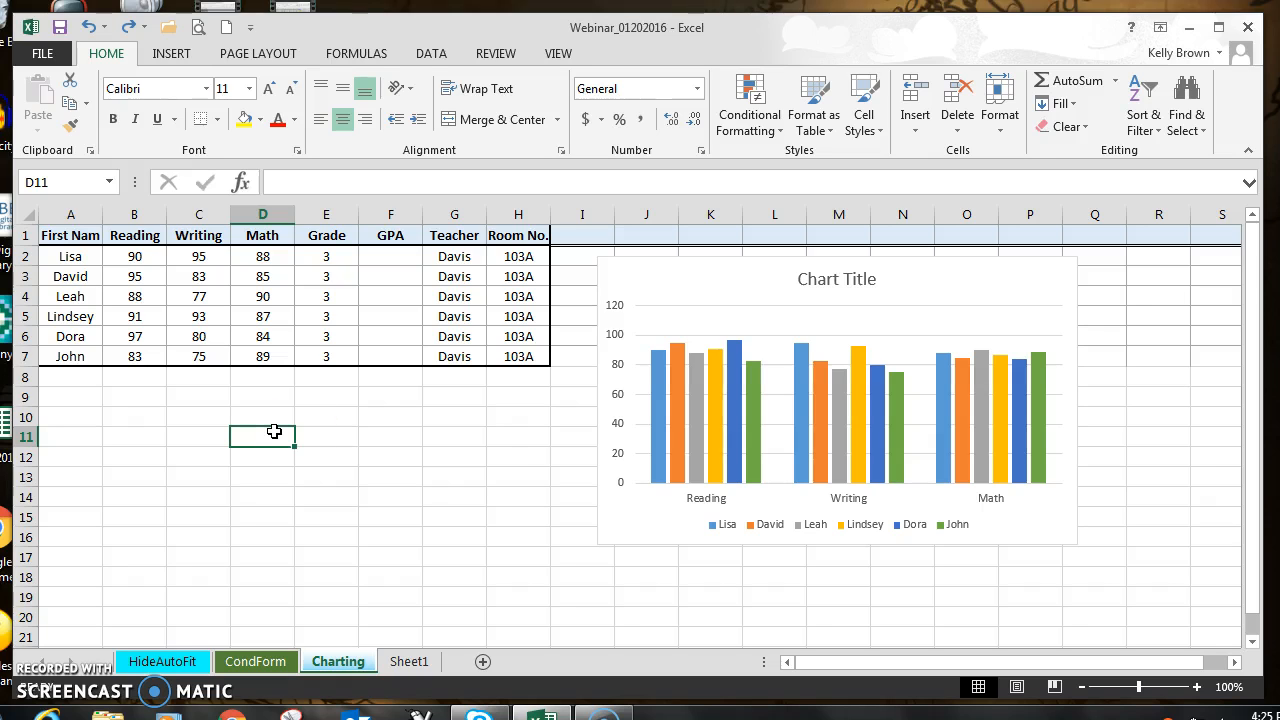
pyautogui.click(984, 304)
pyautogui.click(984, 280)
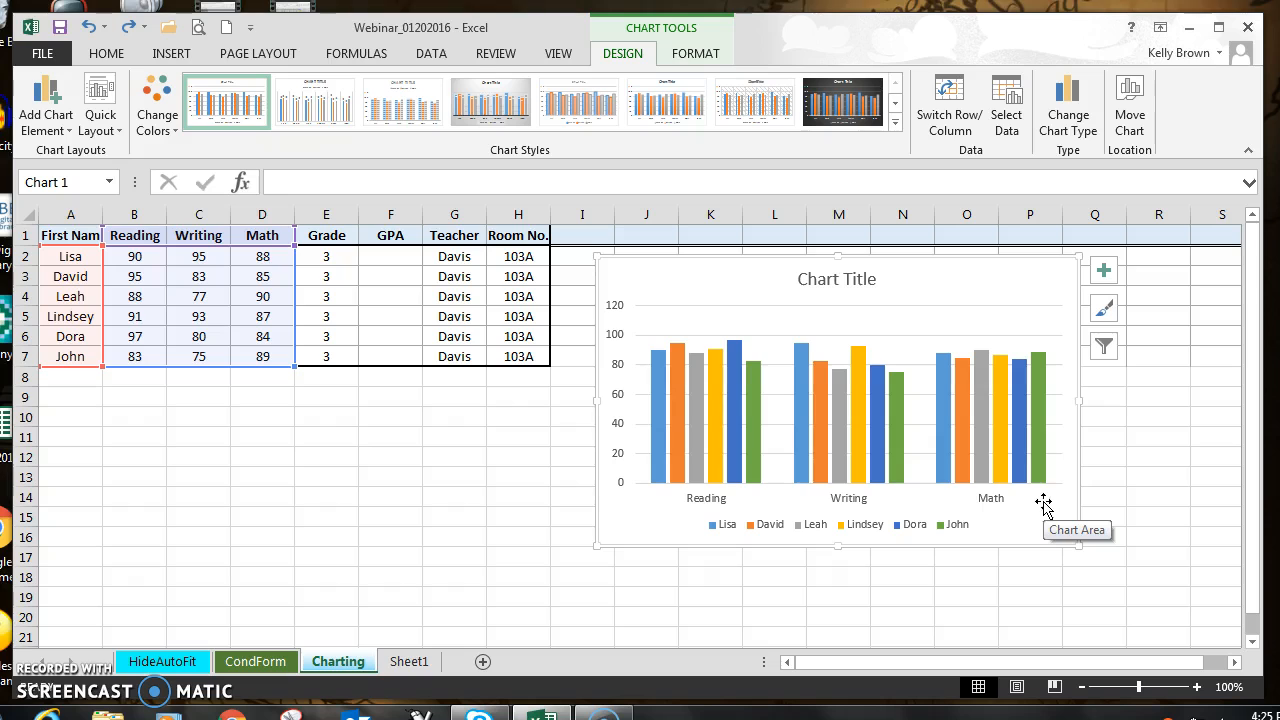
pyautogui.click(1102, 350)
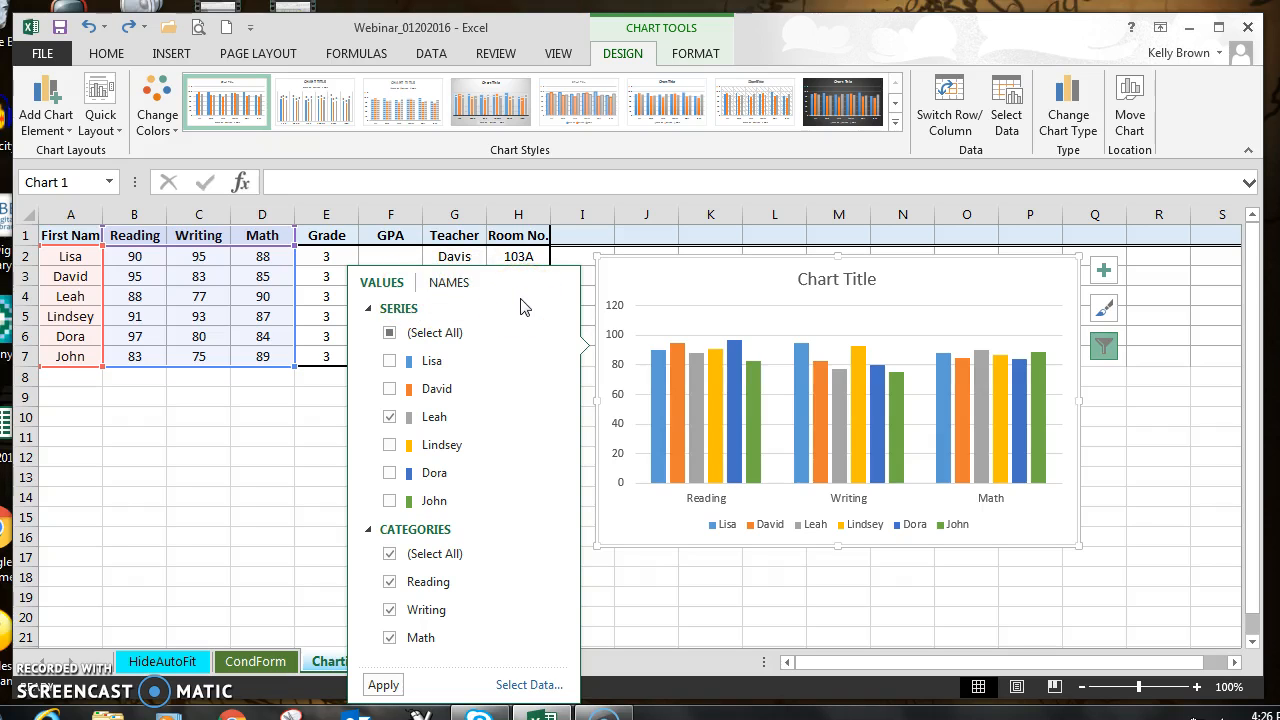
pyautogui.click(1195, 455)
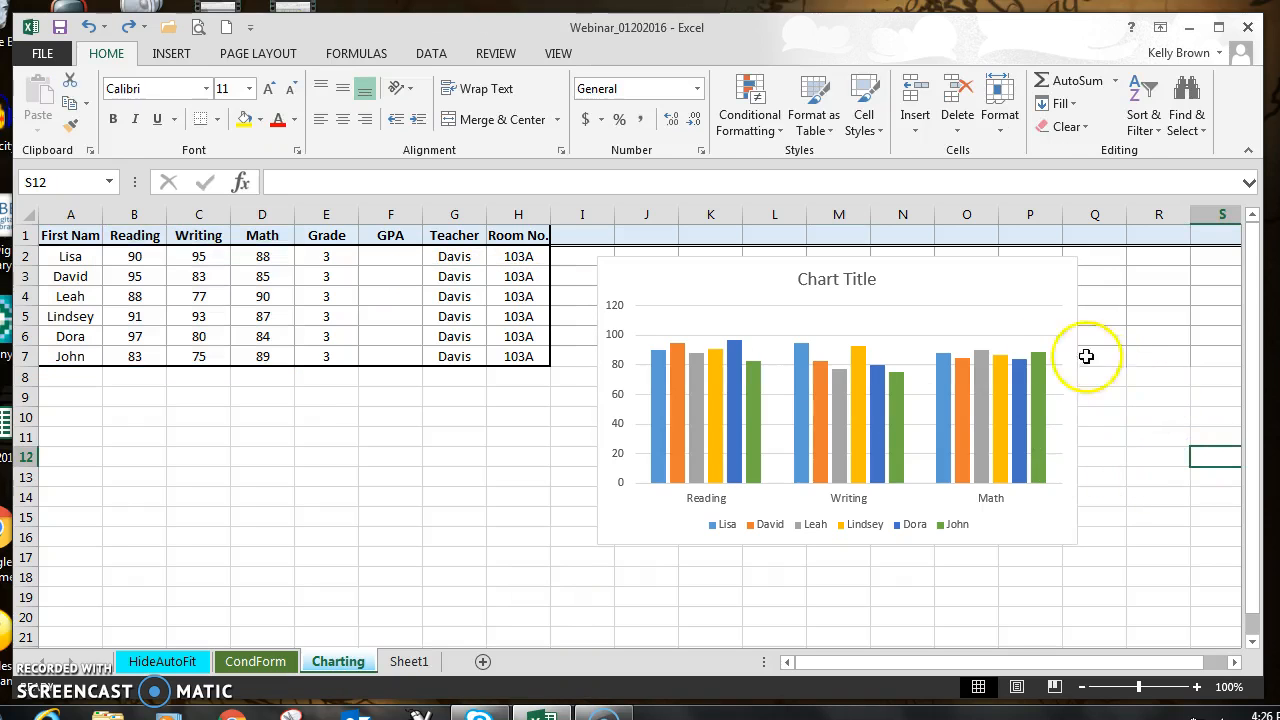
# Step: Try the second, third and fourth chart styles on the clustered column chart
pyautogui.click(1051, 346)
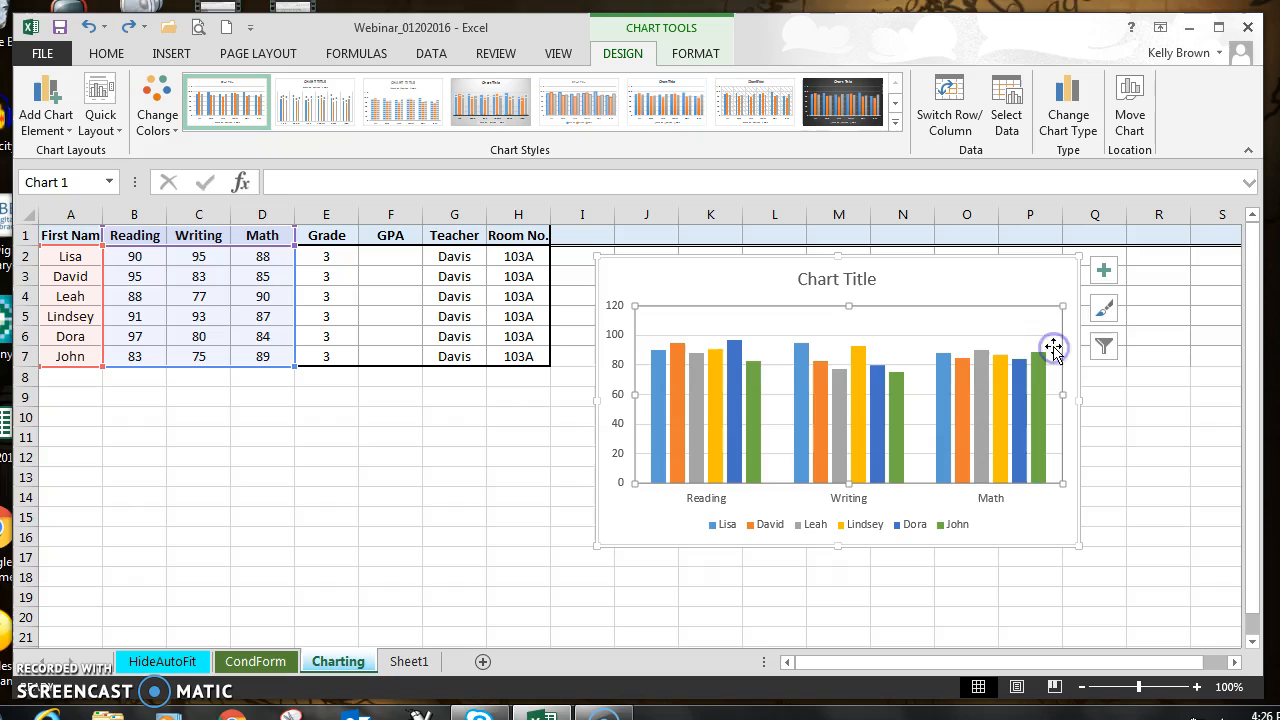
pyautogui.click(1103, 313)
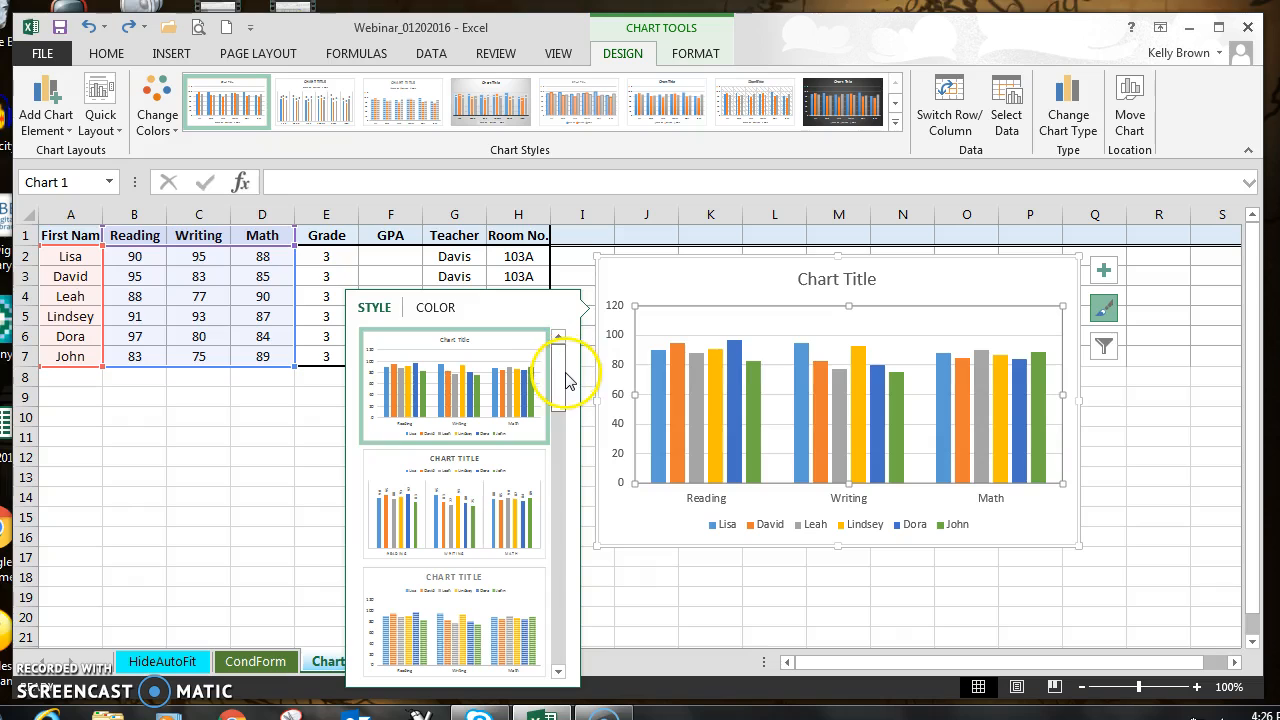
pyautogui.moveTo(563, 390)
pyautogui.mouseDown()
pyautogui.moveTo(563, 428)
pyautogui.moveTo(565, 398)
pyautogui.moveTo(565, 412)
pyautogui.mouseUp()
pyautogui.click(450, 405)
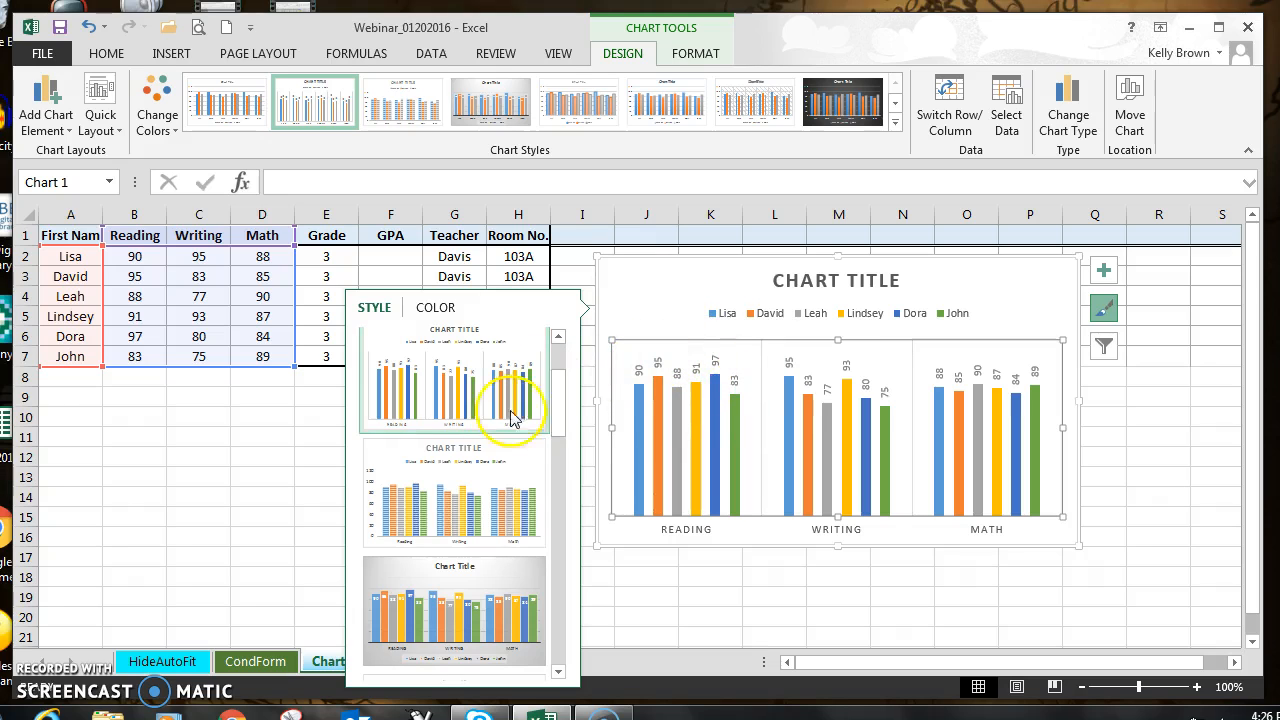
pyautogui.click(480, 478)
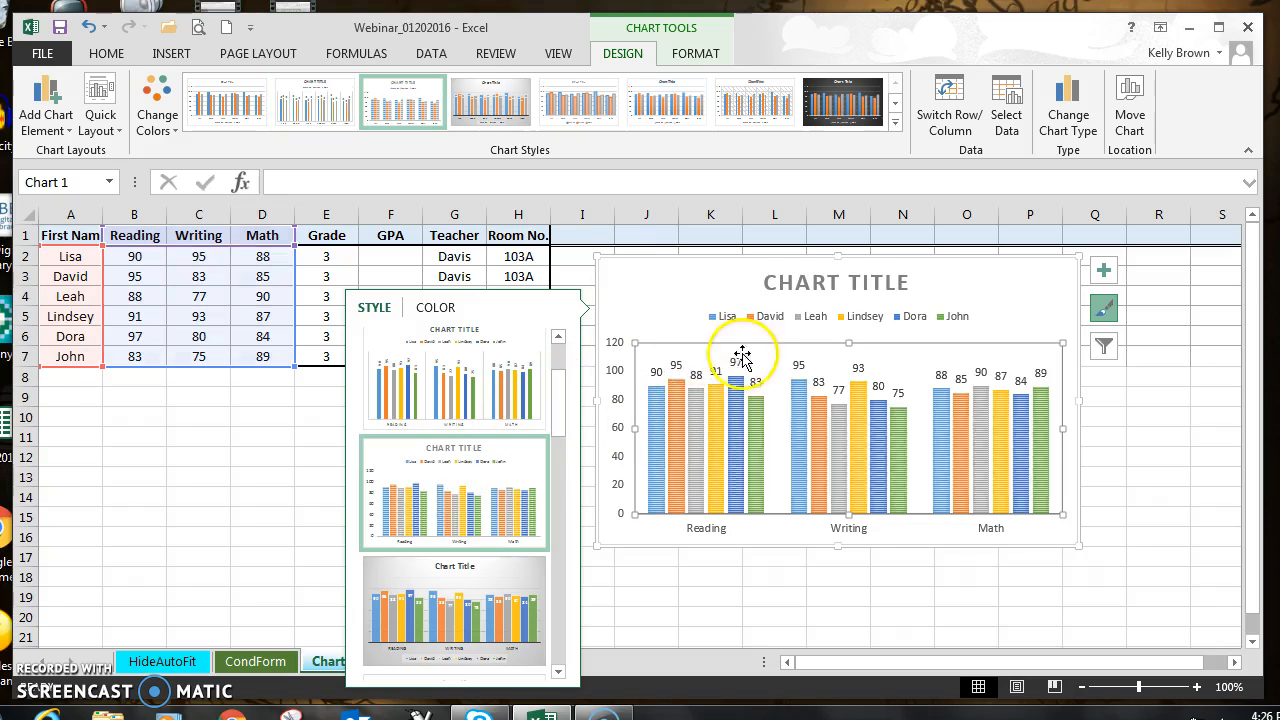
pyautogui.click(476, 605)
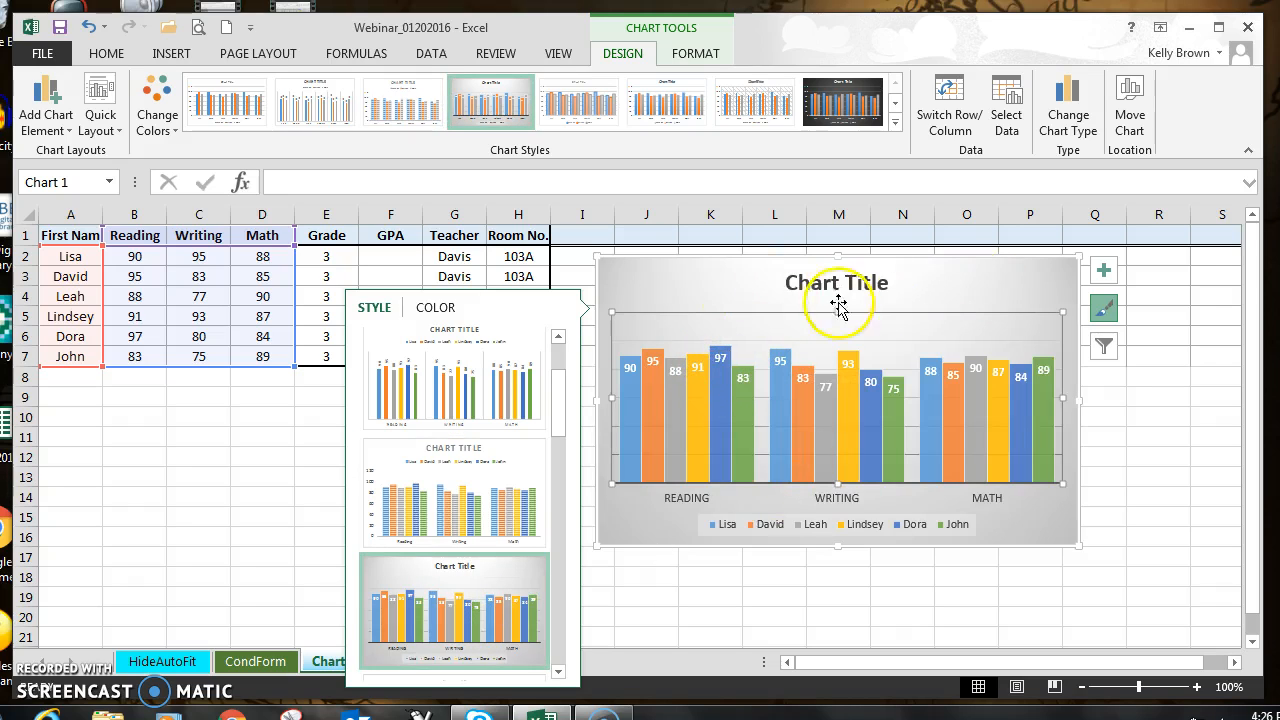
# Step: Apply the fifth chart style, with translucent outlined columns and value labels inside them, to the chart
pyautogui.moveTo(560, 402); pyautogui.dragTo(558, 430)
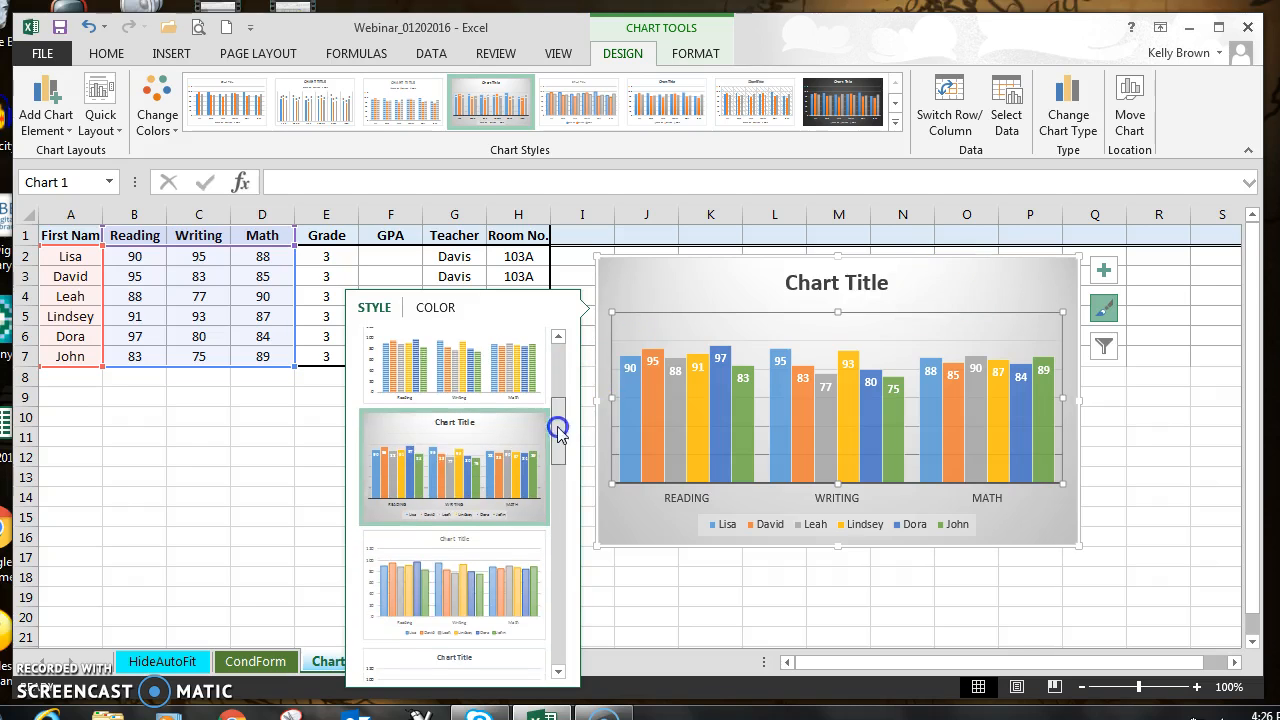
pyautogui.click(432, 575)
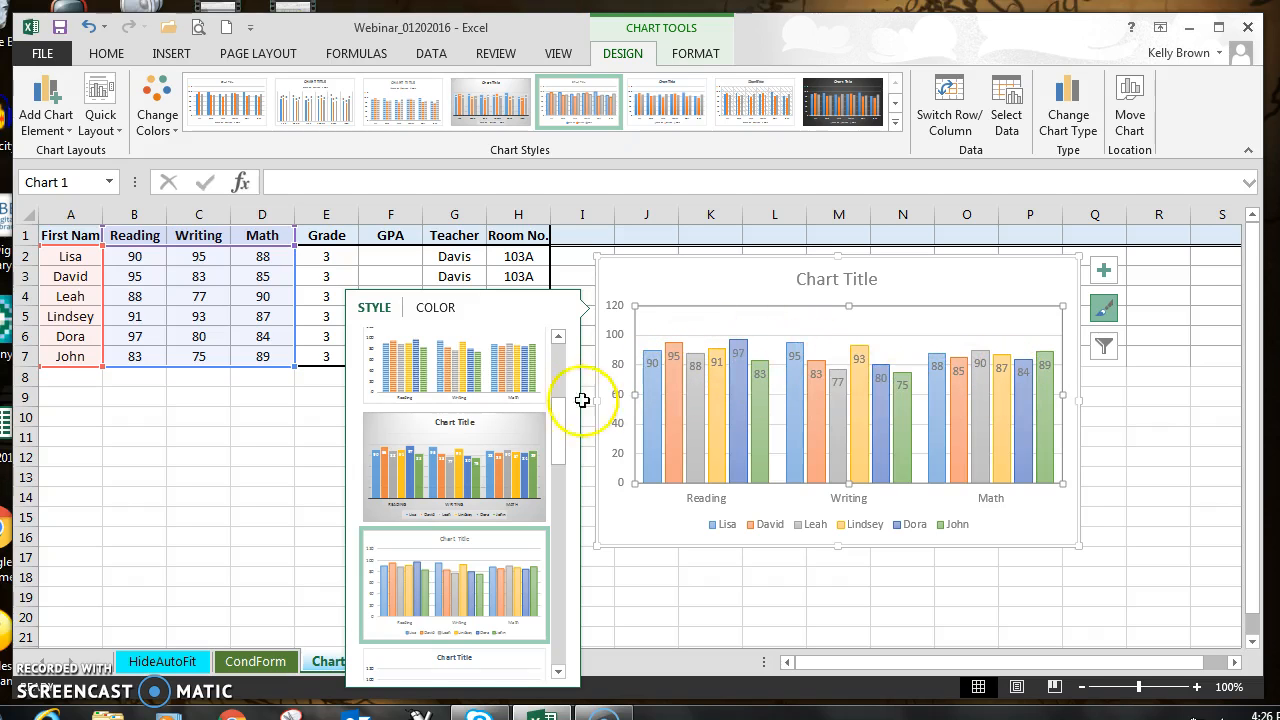
pyautogui.moveTo(567, 450); pyautogui.dragTo(565, 382)
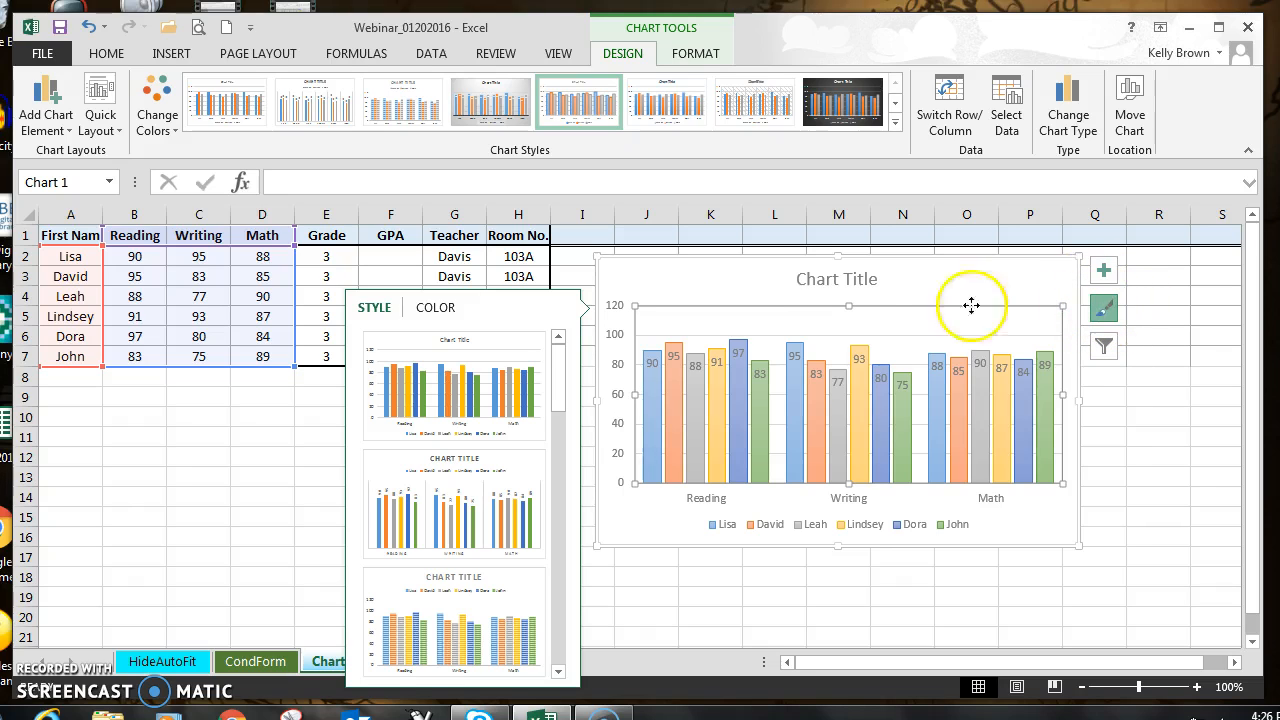
# Step: Try monochromatic and alternative colorful palettes on the chart, and return it to the first colorful palette
pyautogui.click(435, 308)
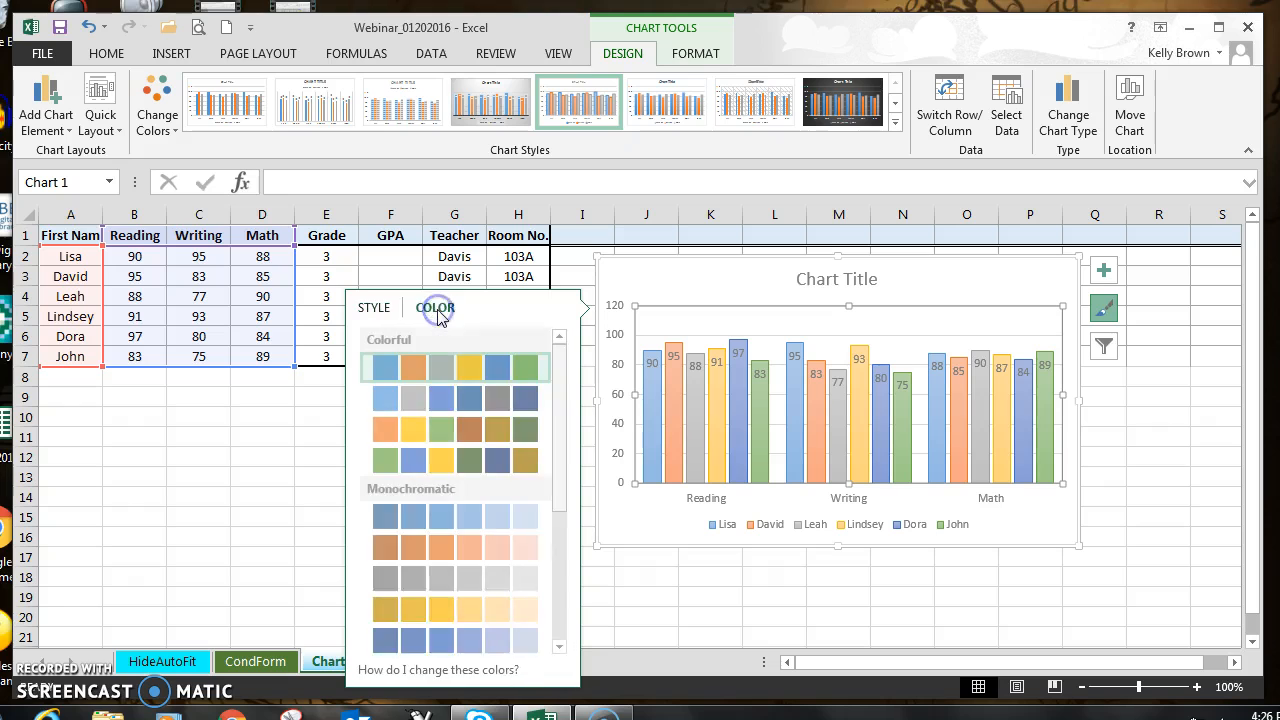
pyautogui.click(416, 518)
pyautogui.click(418, 551)
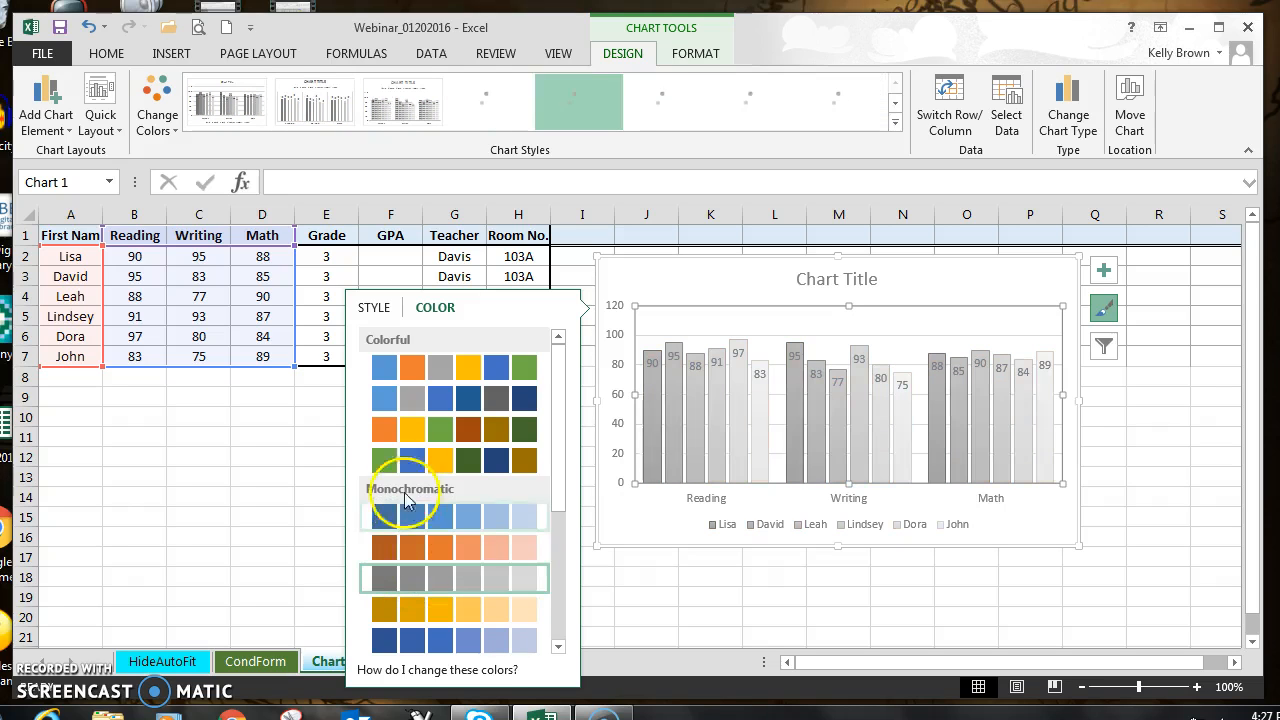
pyautogui.click(412, 460)
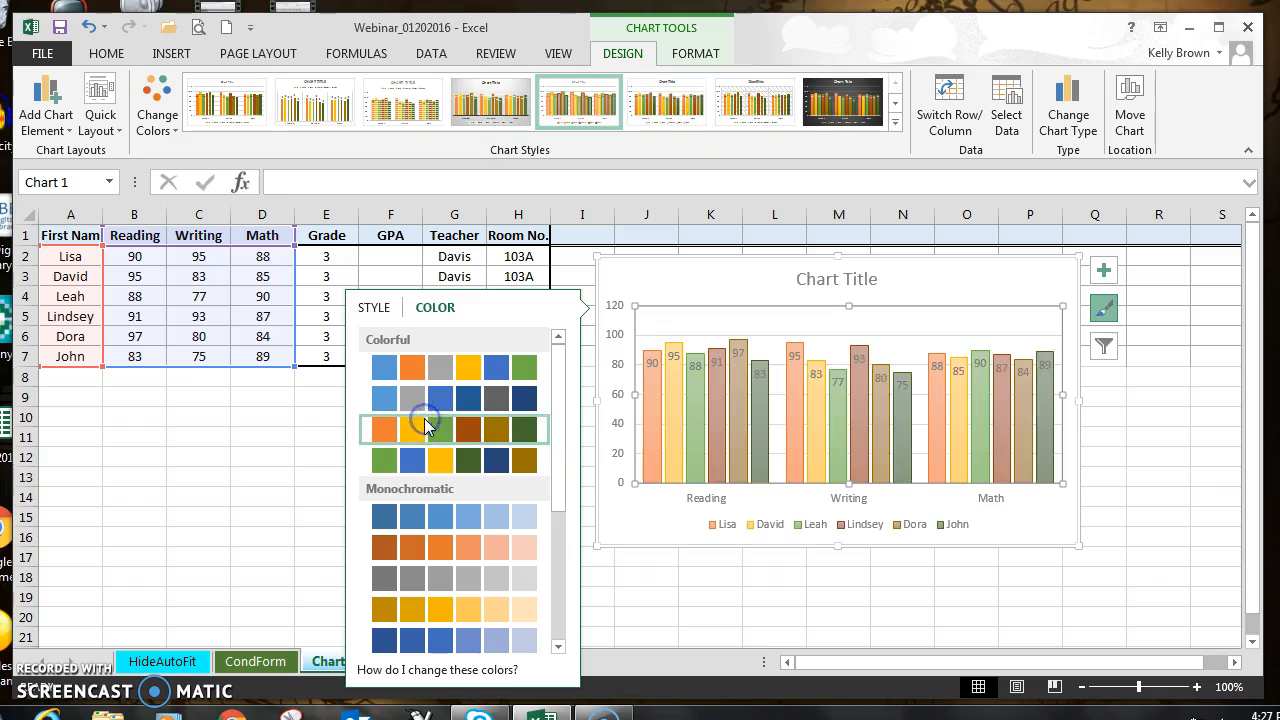
pyautogui.click(440, 370)
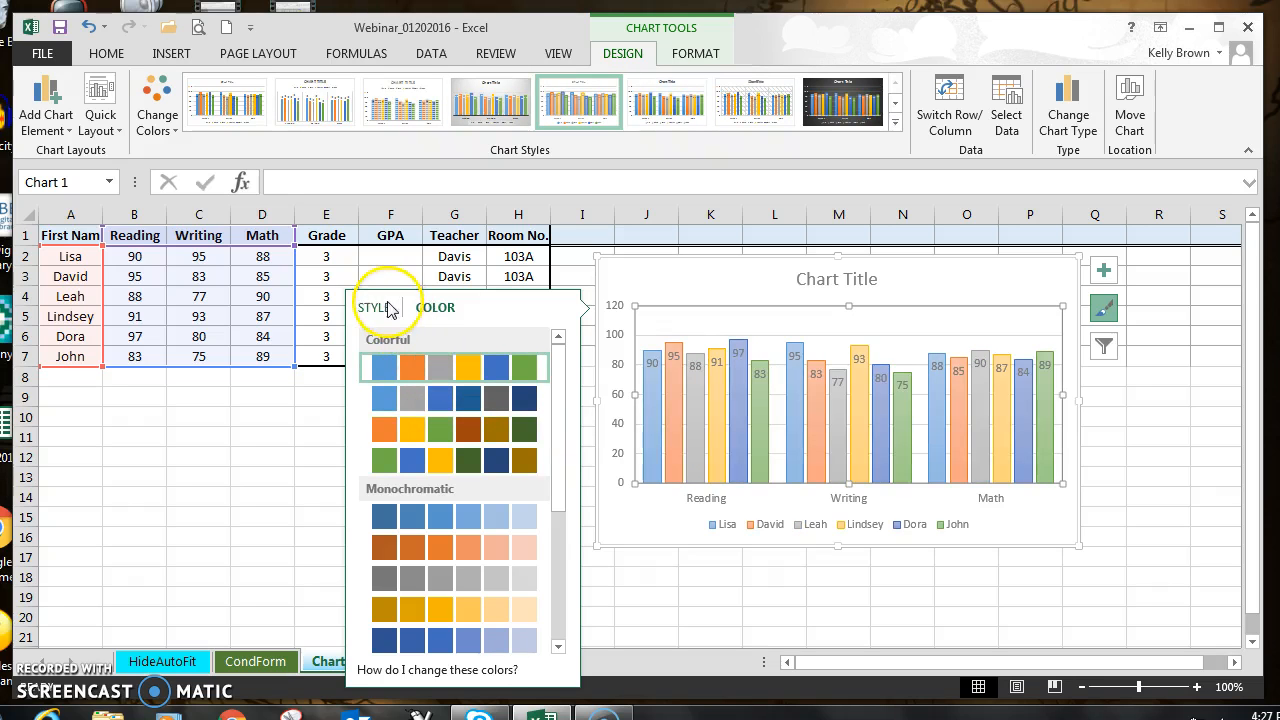
pyautogui.click(376, 308)
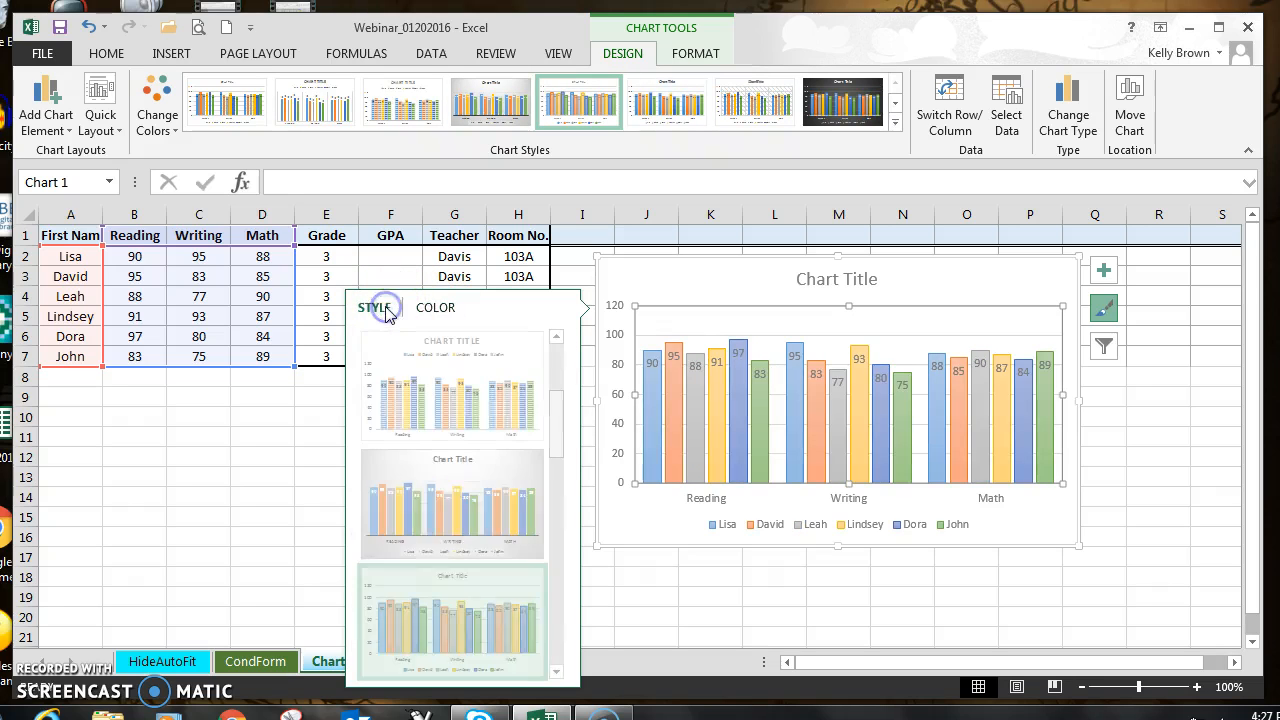
# Step: Remove the chart's data labels and add them back so the values sit above the columns
pyautogui.click(1104, 272)
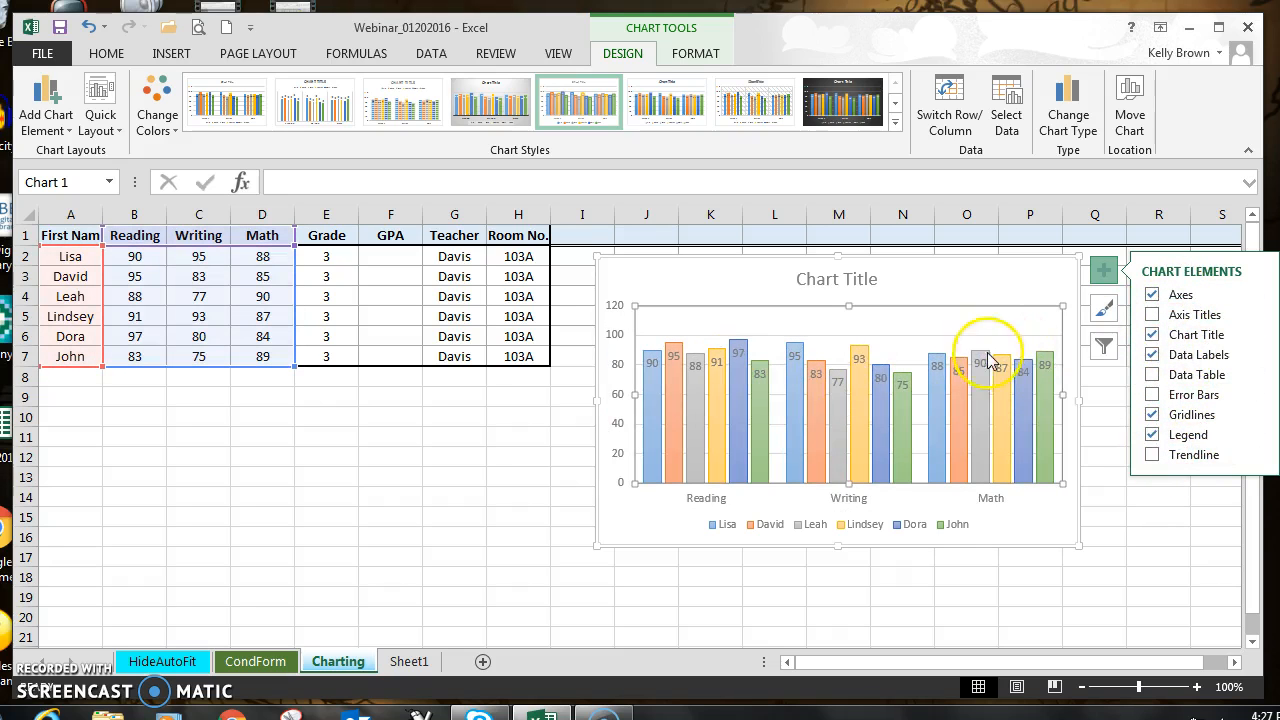
pyautogui.click(1154, 357)
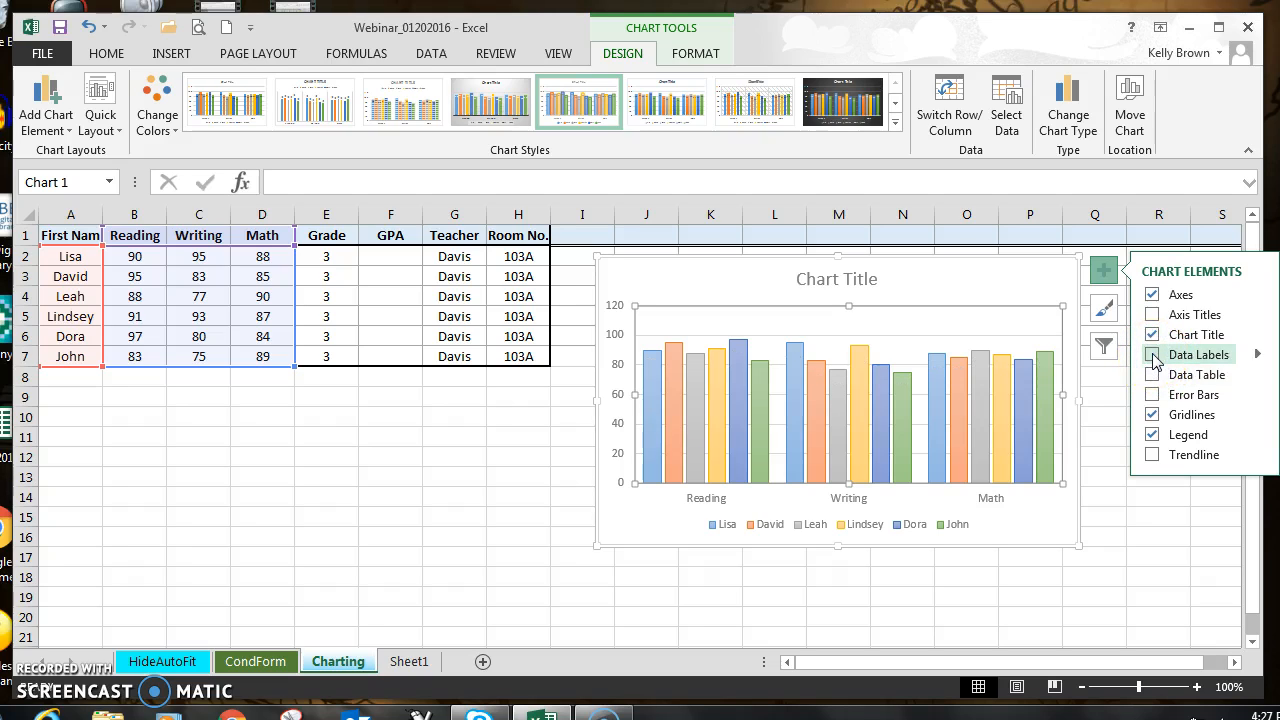
pyautogui.click(1154, 357)
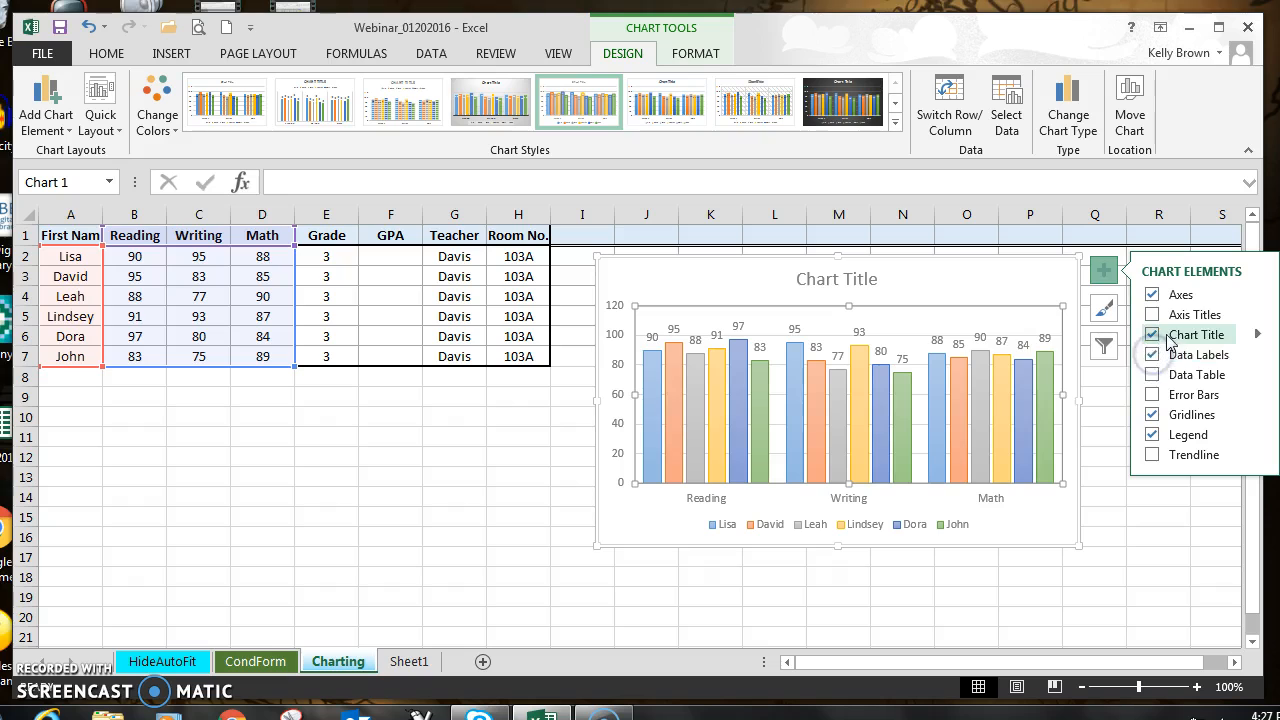
# Step: Try axis titles on the chart, remove them again, and reselect the whole chart
pyautogui.click(1152, 314)
pyautogui.click(618, 385)
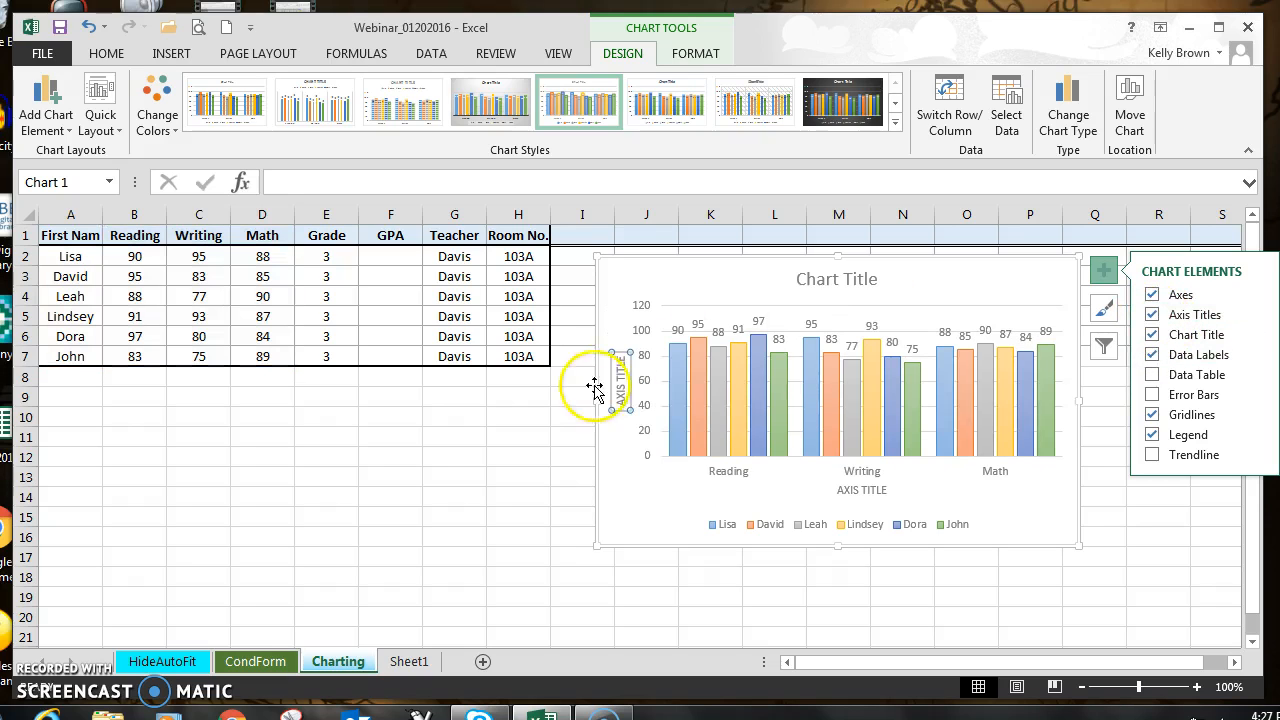
pyautogui.click(1154, 316)
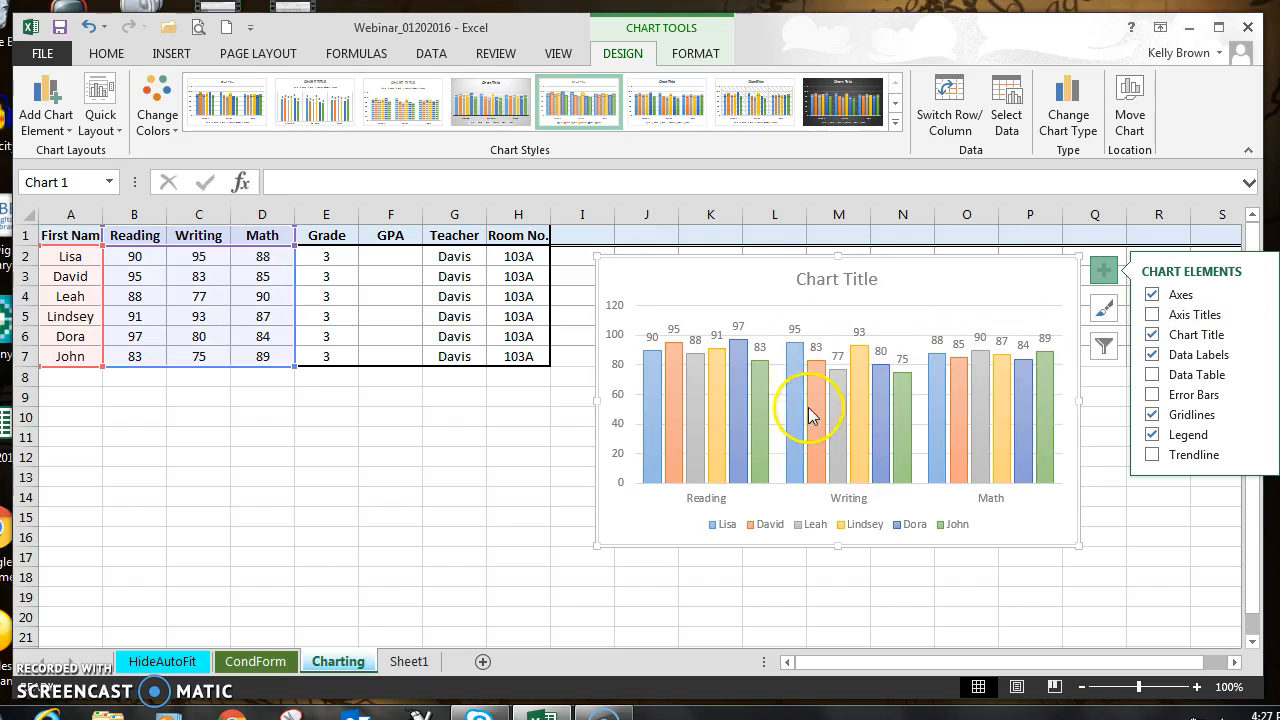
pyautogui.click(1158, 536)
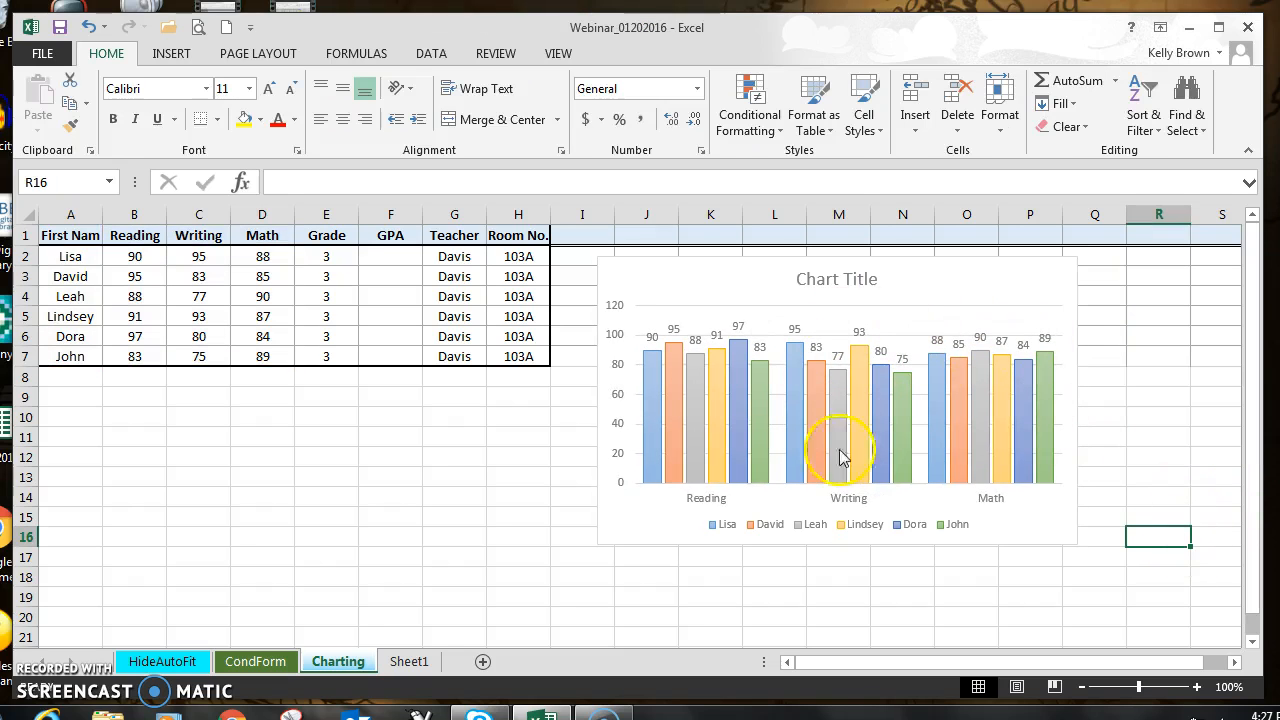
pyautogui.click(904, 280)
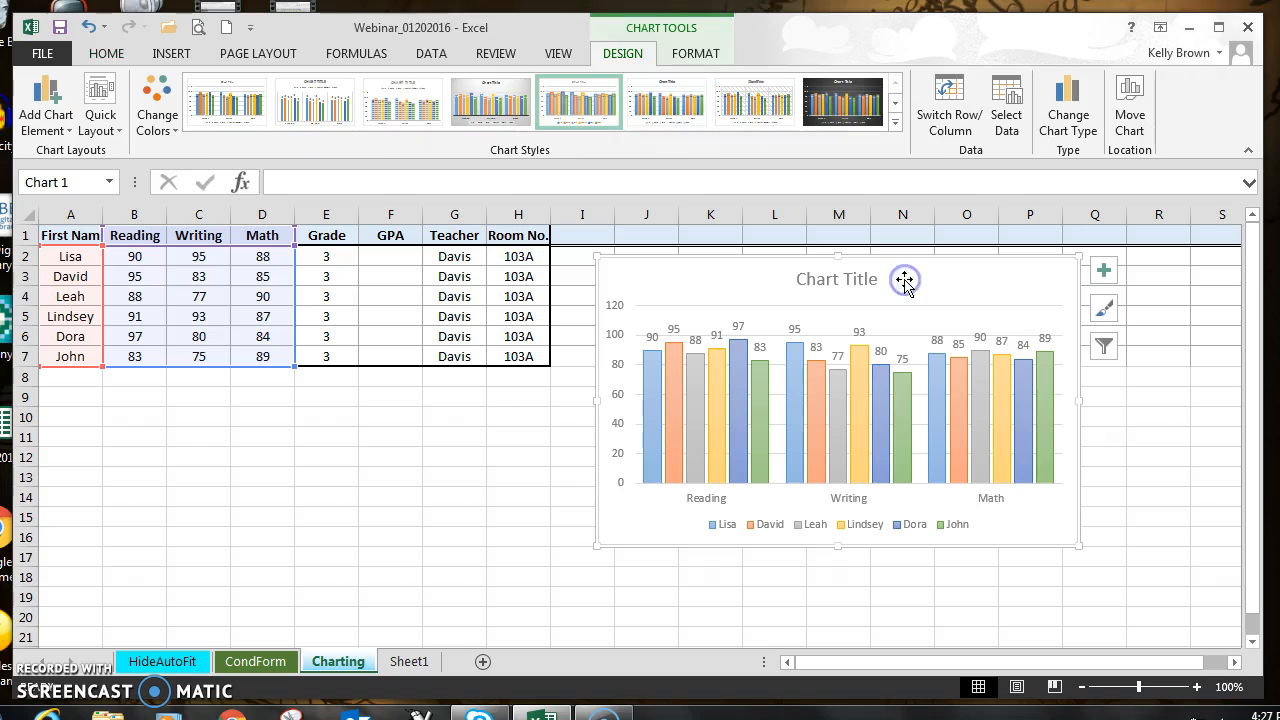